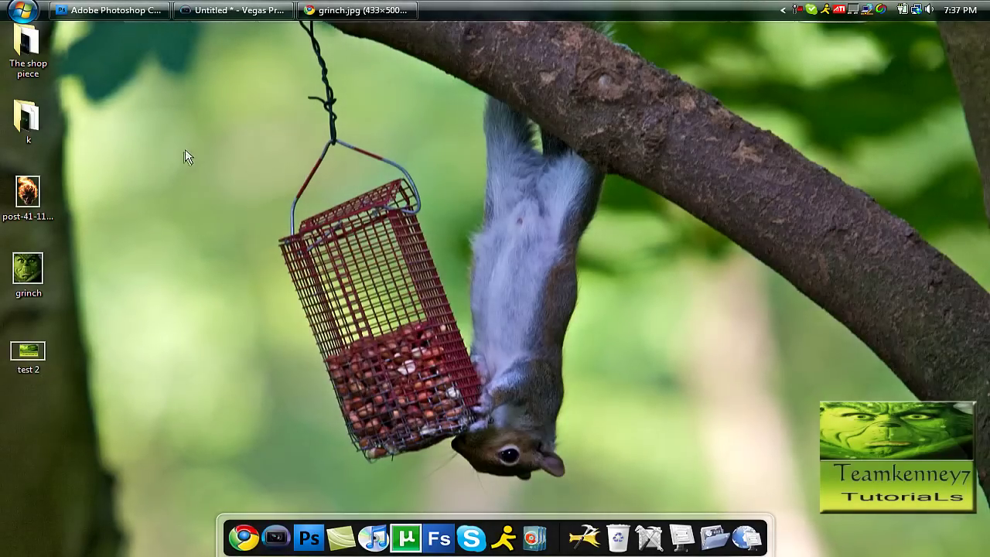
# Restore Photoshop, glance at the empty Untitled-2, then return to the finished Untitled-1 banner.
pyautogui.click(141, 14)
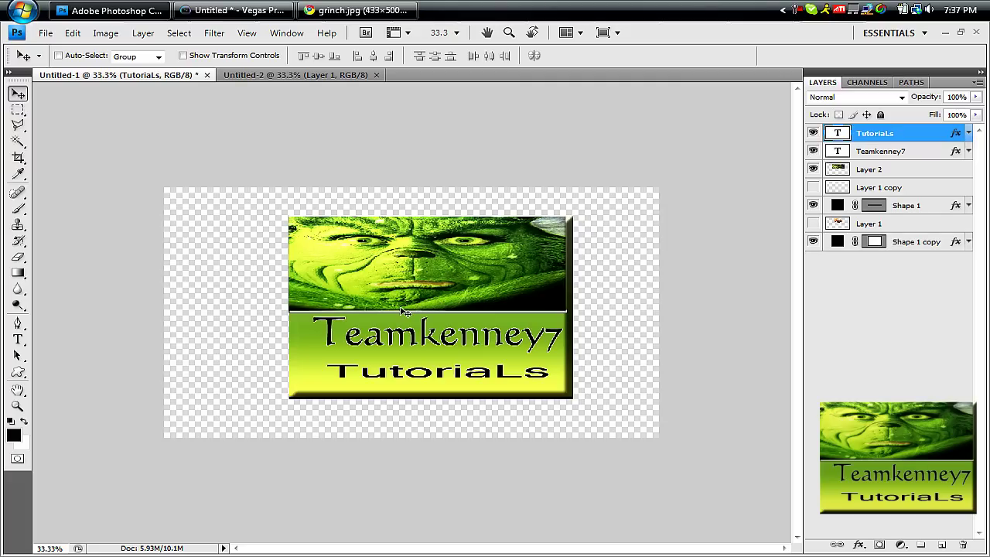
pyautogui.click(297, 76)
pyautogui.click(190, 77)
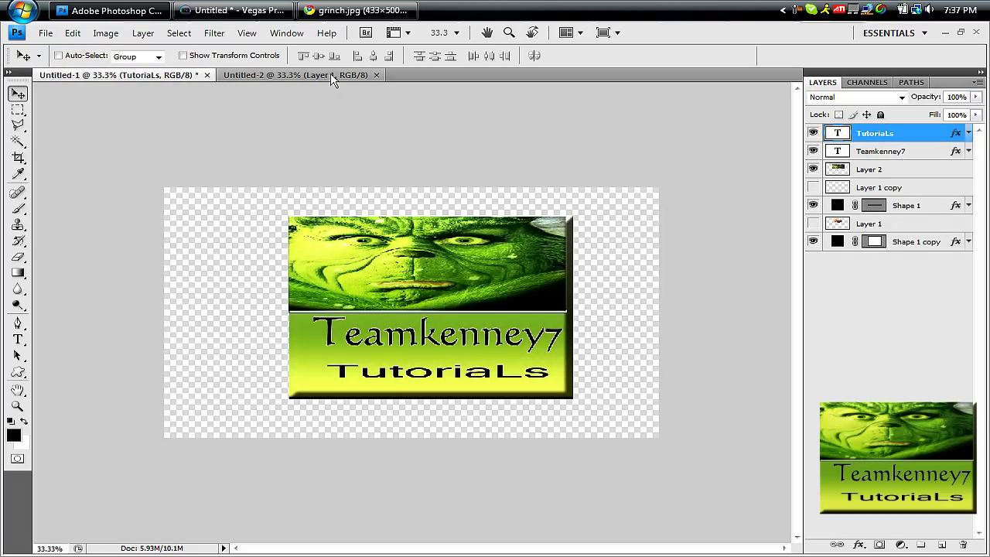
# Create Untitled-3 at 1920×1080 with Transparent background contents, then close the empty Untitled-2.
pyautogui.click(373, 76)
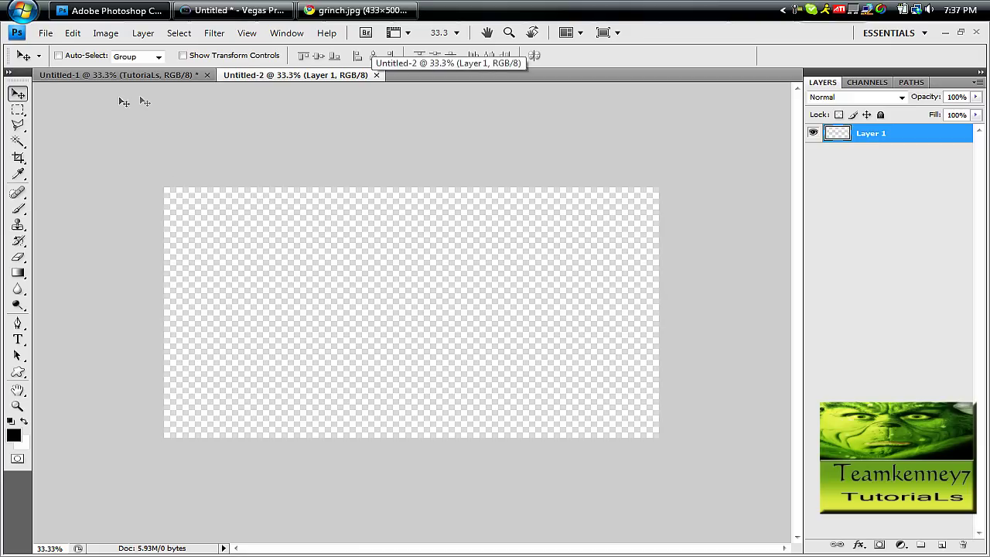
pyautogui.click(45, 33)
pyautogui.click(47, 51)
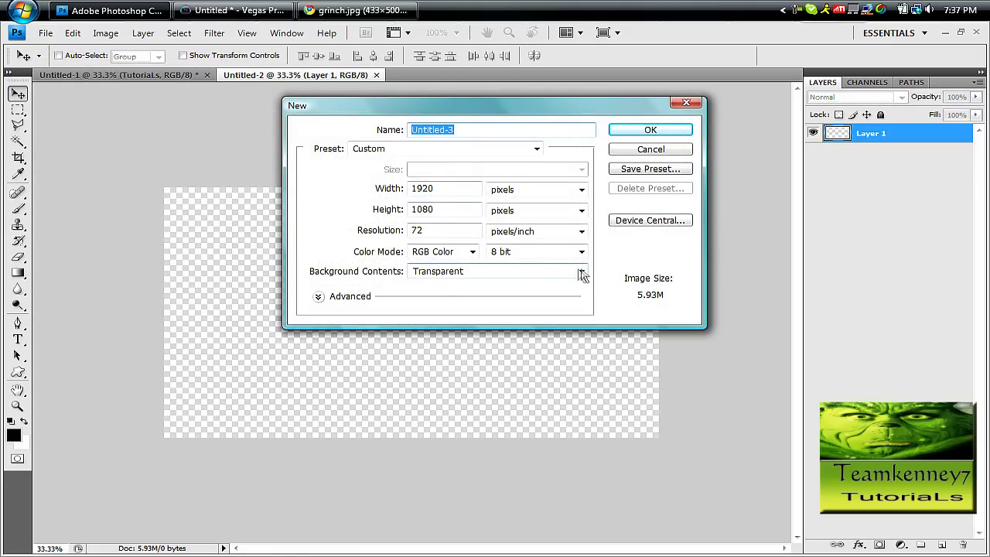
pyautogui.click(582, 272)
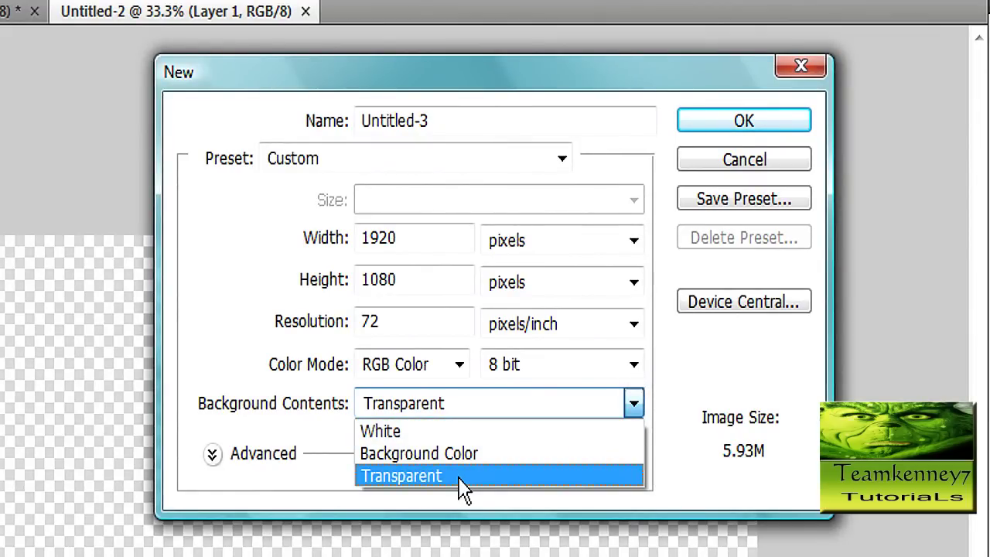
pyautogui.click(458, 476)
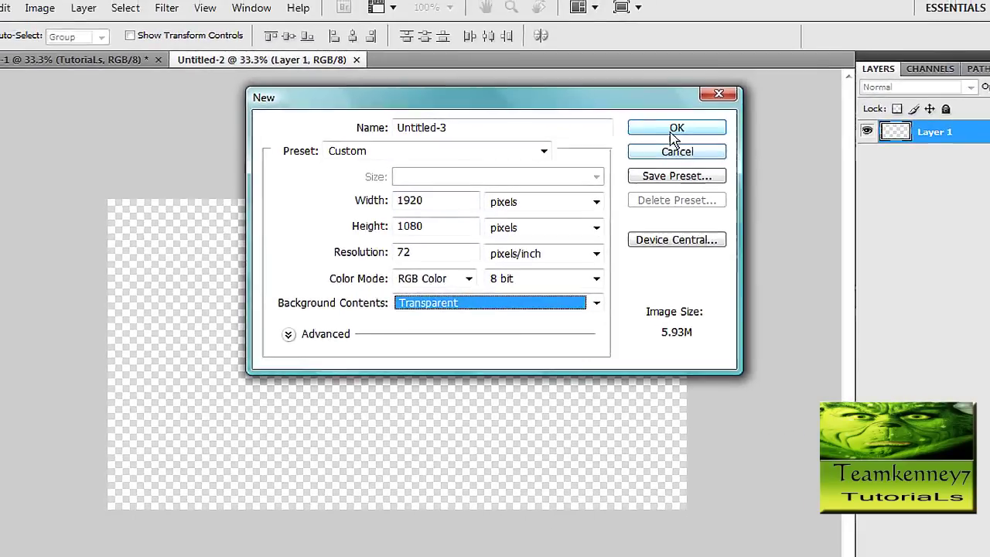
pyautogui.click(743, 121)
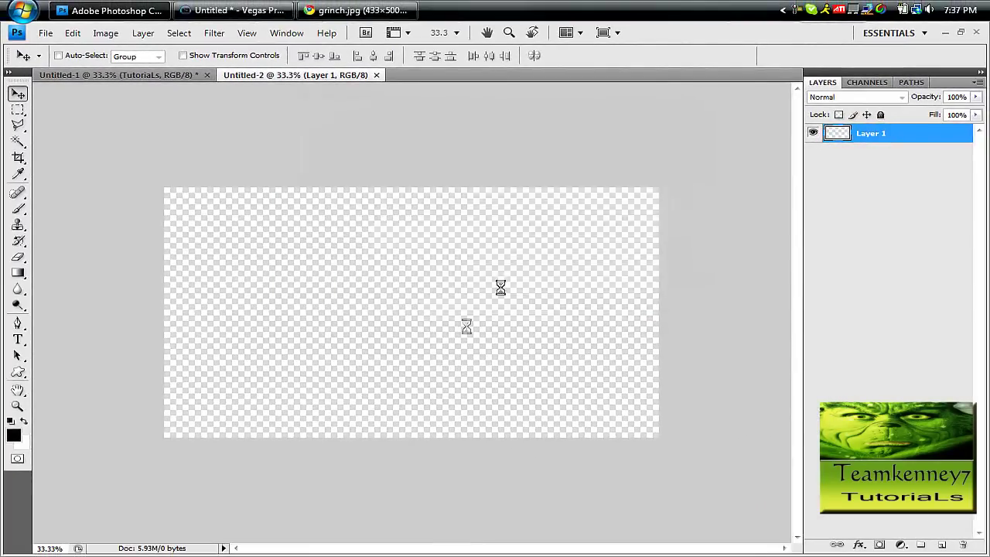
pyautogui.click(376, 75)
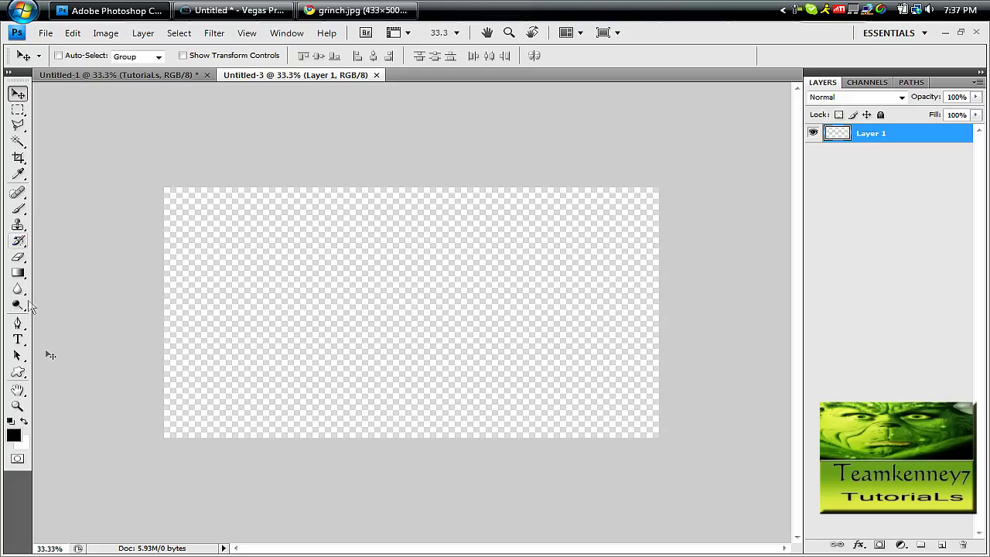
# Draw a rectangle across the middle of the canvas with the Rectangle Tool.
pyautogui.click(18, 373)
pyautogui.click(19, 372)
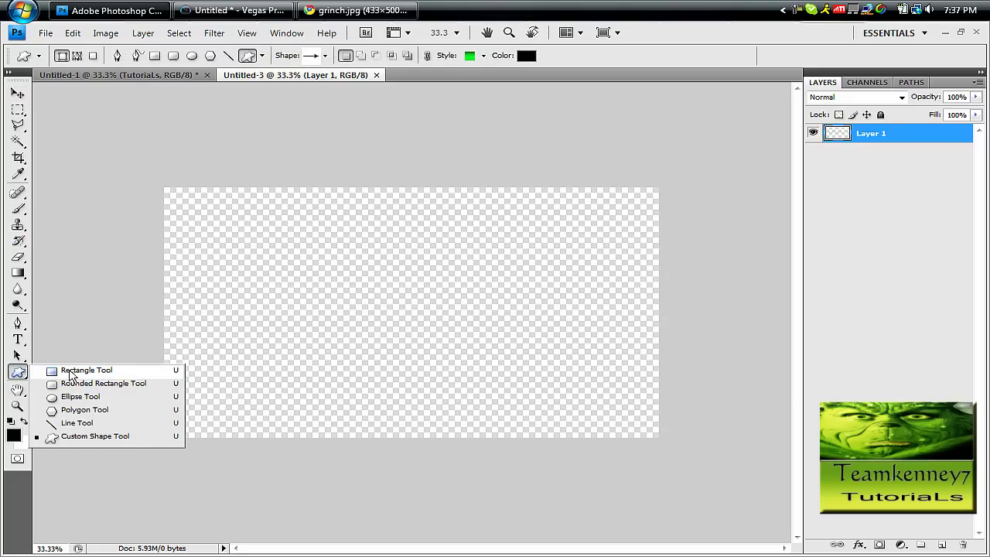
pyautogui.click(54, 369)
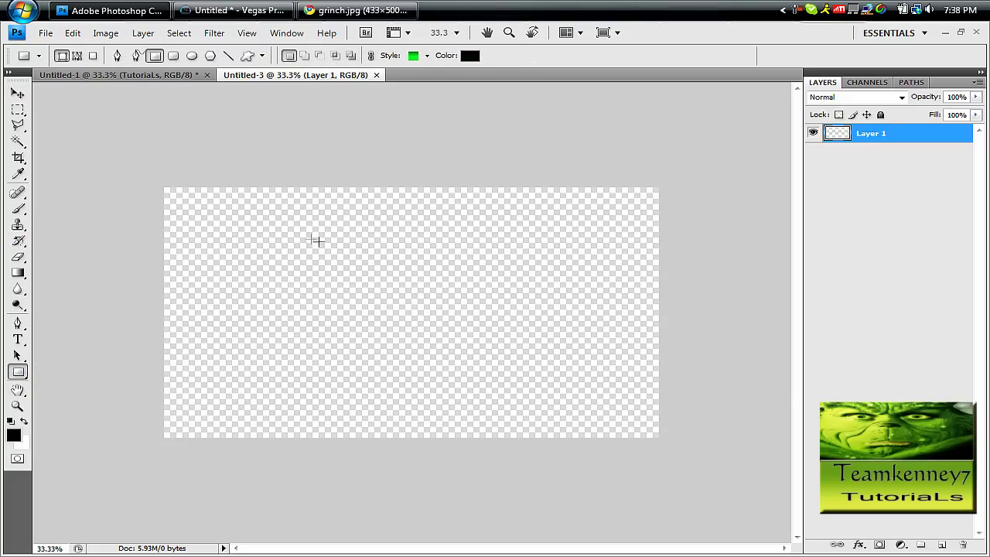
pyautogui.moveTo(301, 232); pyautogui.dragTo(503, 363)
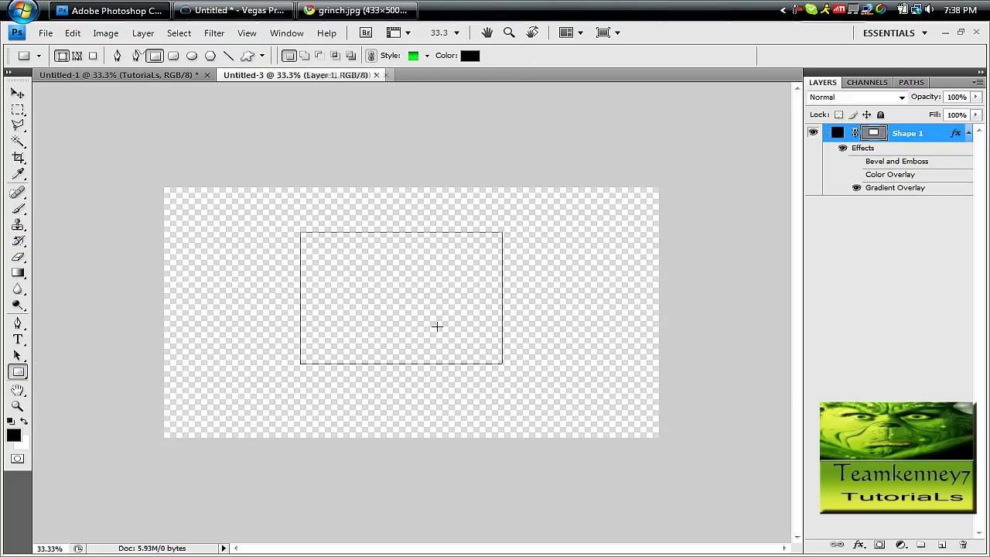
# Open Blending Options for the Shape 1 layer.
pyautogui.click(968, 135)
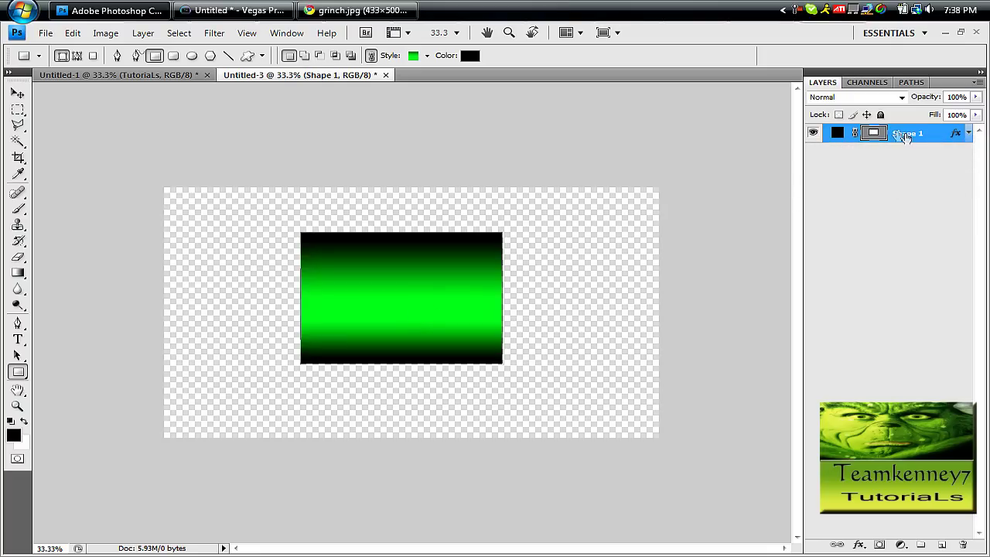
pyautogui.rightClick(913, 133)
pyautogui.click(778, 148)
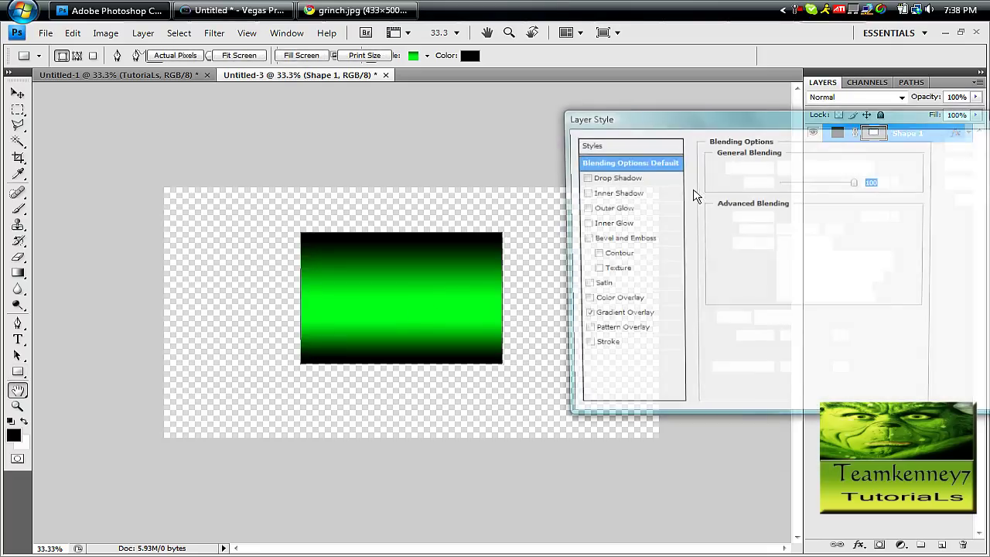
# Replace the Gradient Overlay with a red Color Overlay and add Contour to Bevel and Emboss.
pyautogui.click(584, 316)
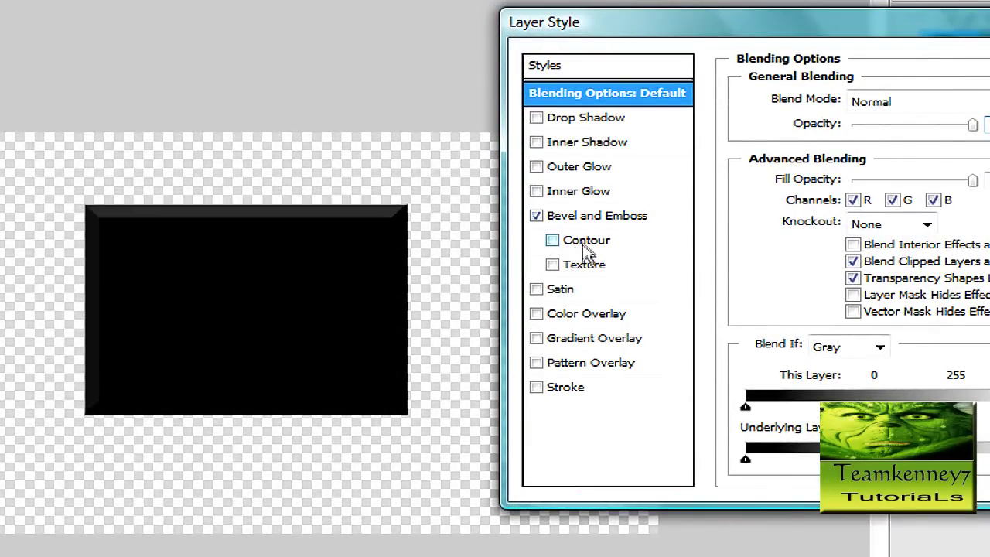
pyautogui.click(553, 241)
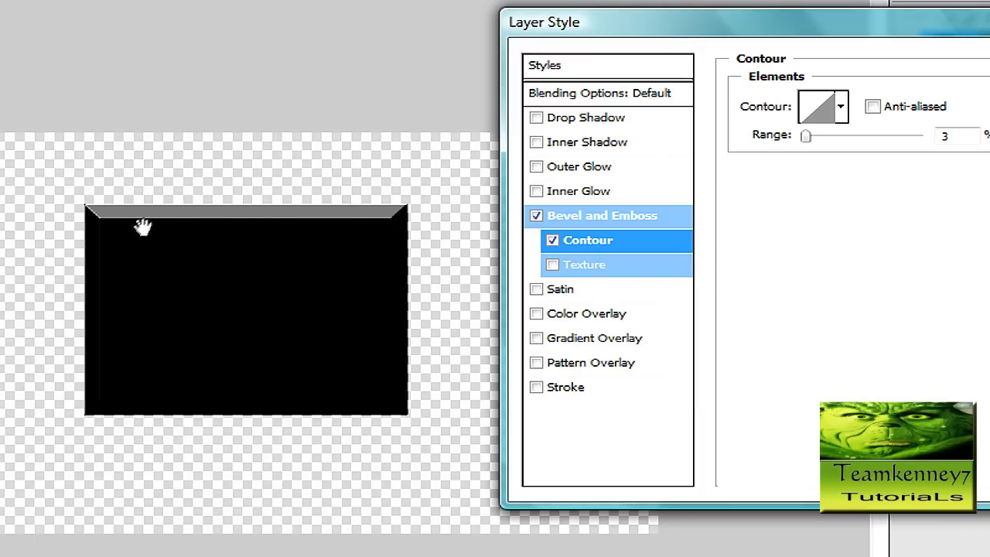
pyautogui.click(586, 316)
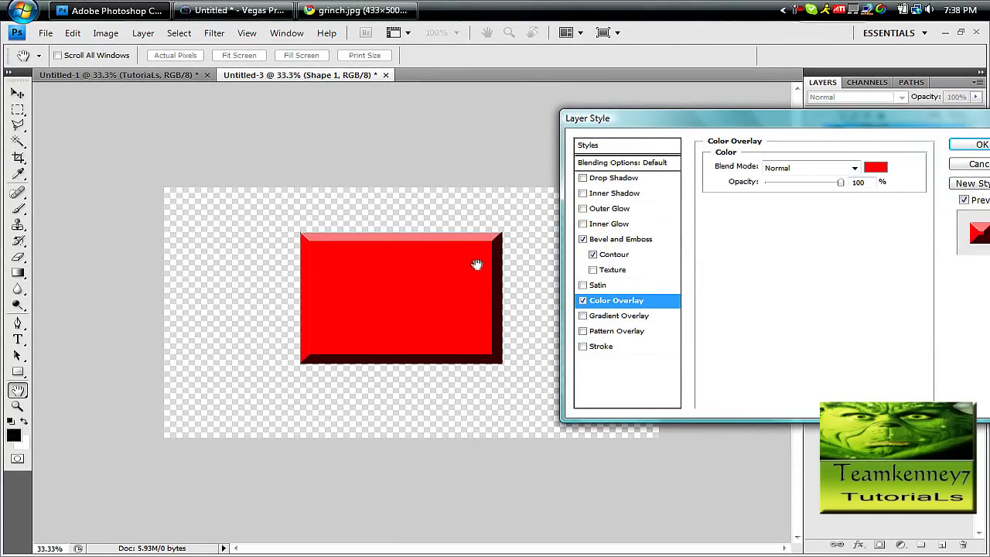
pyautogui.moveTo(860, 120); pyautogui.dragTo(740, 120)
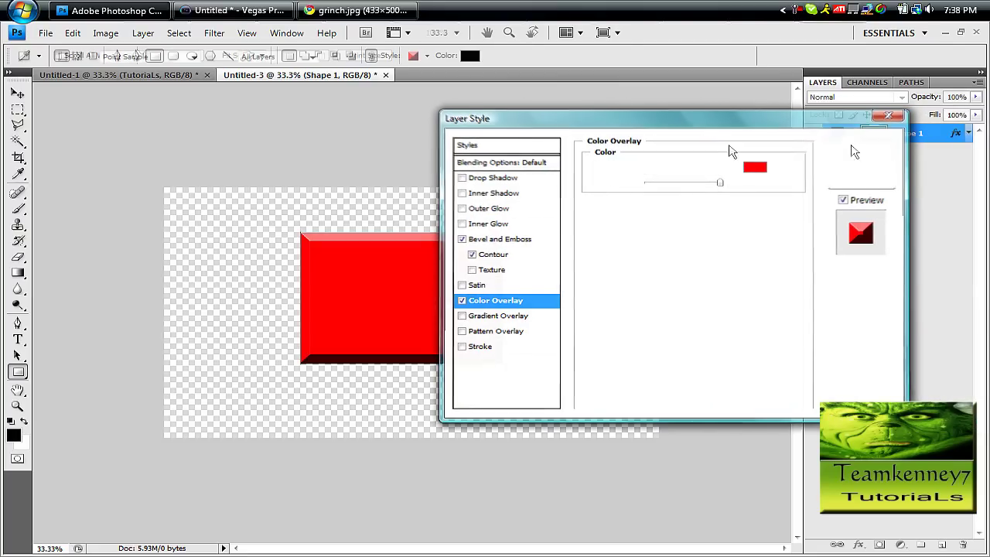
pyautogui.click(859, 148)
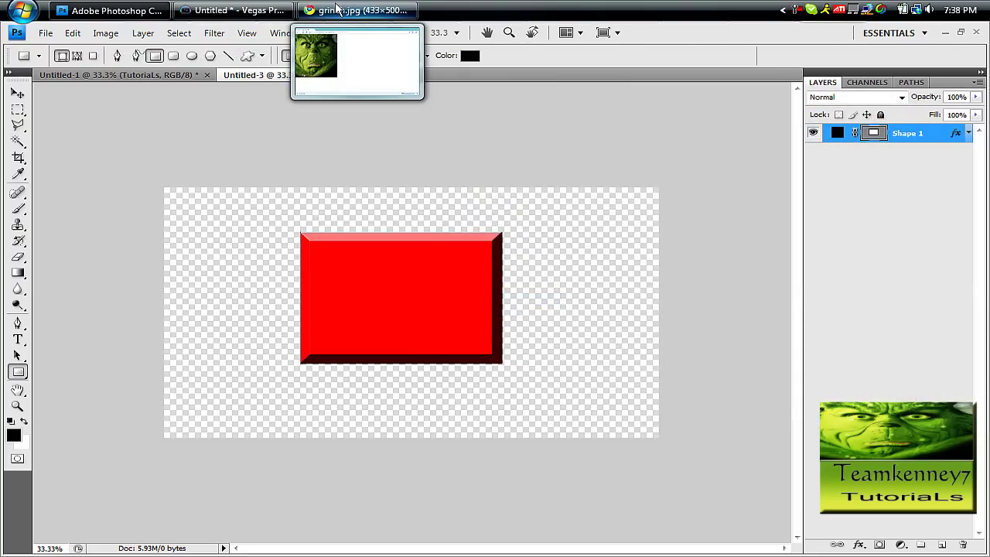
# Preview grinch.jpg in Chrome, then minimize Chrome and Photoshop to show the desktop.
pyautogui.click(337, 8)
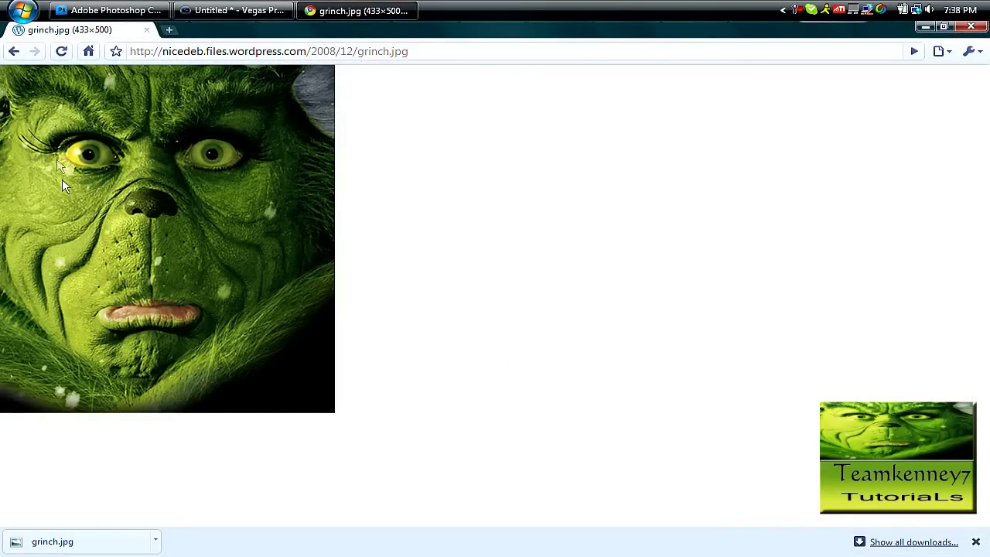
pyautogui.click(369, 7)
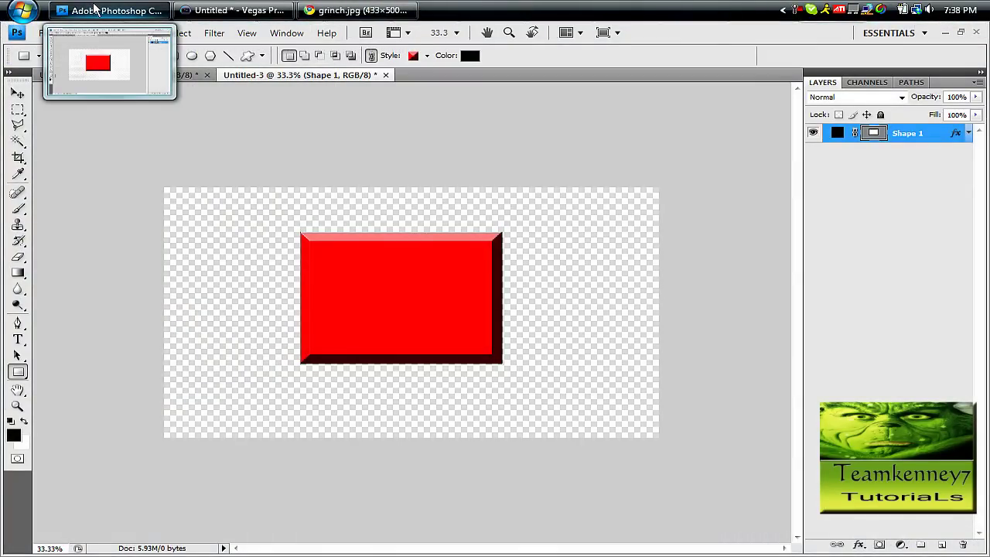
pyautogui.click(93, 10)
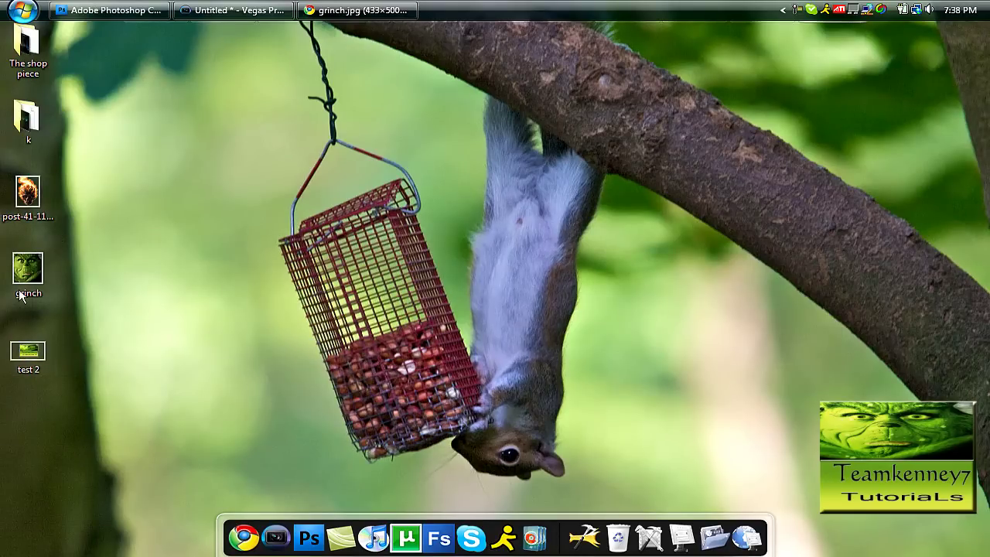
# Bring grinch.jpg into Untitled-3 as Layer 1 over the rectangle's top-left and close the photo window.
pyautogui.moveTo(28, 268); pyautogui.dragTo(379, 248)
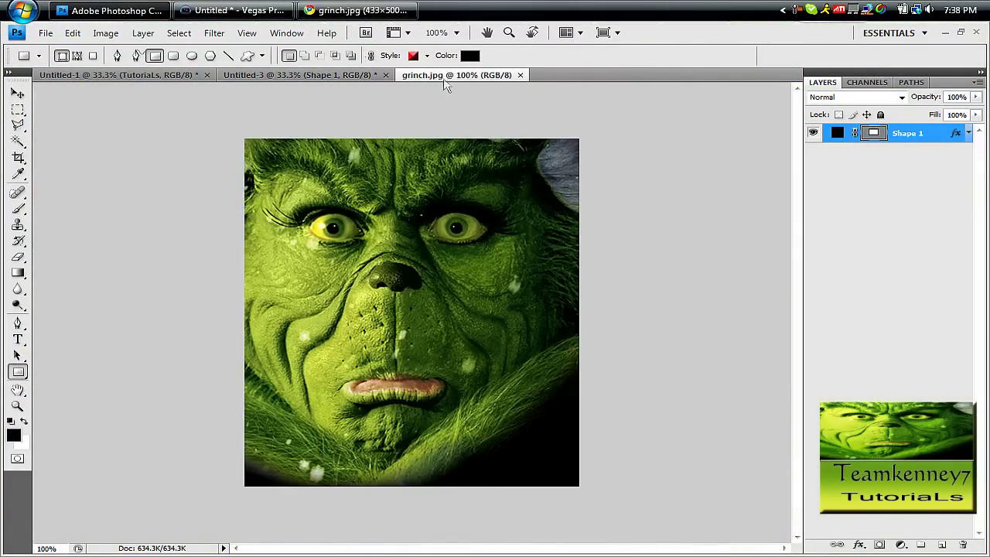
pyautogui.moveTo(456, 75); pyautogui.dragTo(471, 108)
pyautogui.press('v')
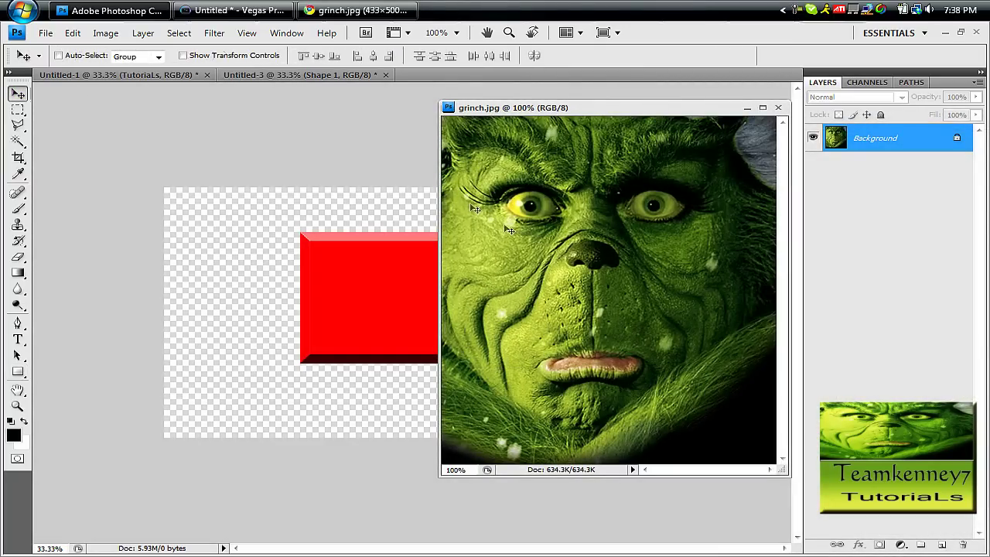
pyautogui.moveTo(449, 241); pyautogui.dragTo(416, 260)
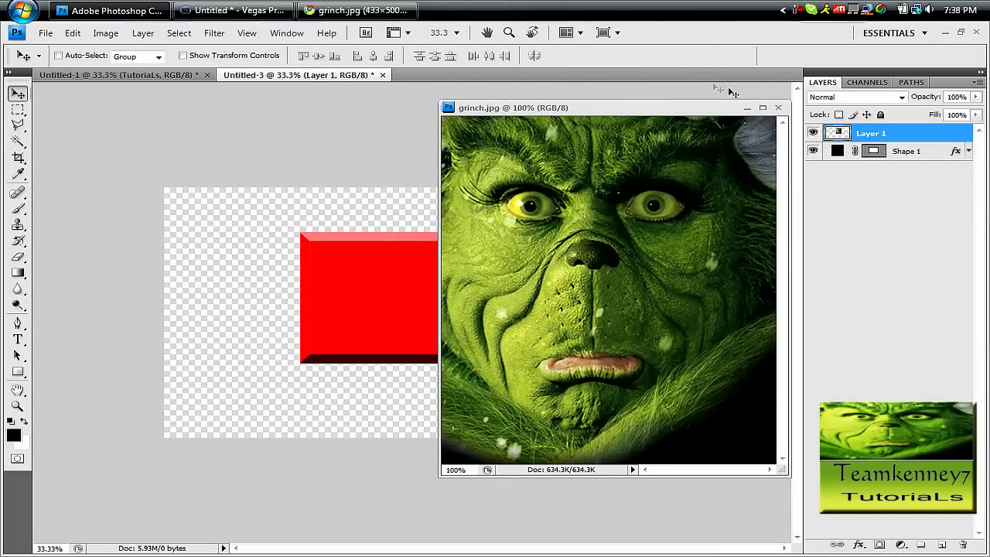
pyautogui.click(779, 108)
pyautogui.moveTo(456, 245); pyautogui.dragTo(375, 242)
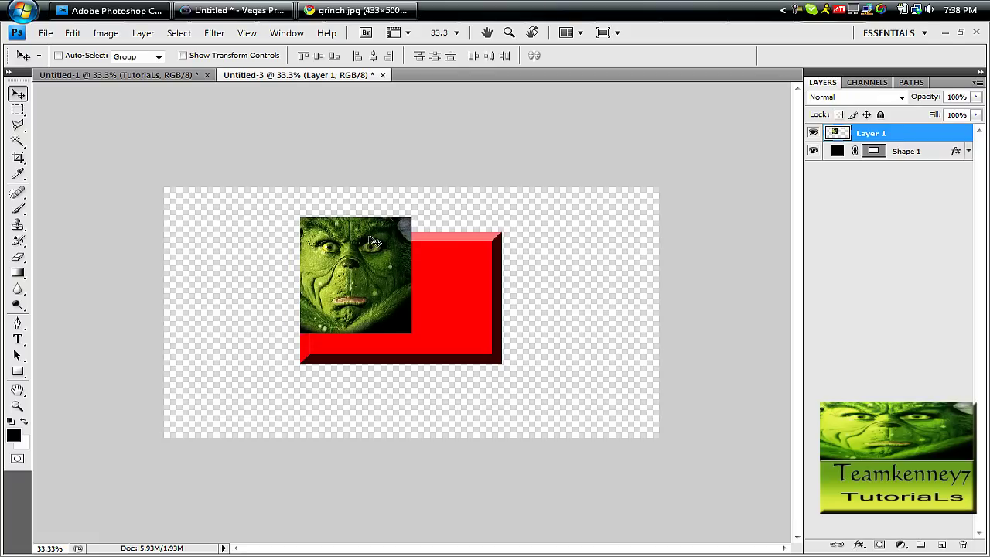
pyautogui.click(72, 33)
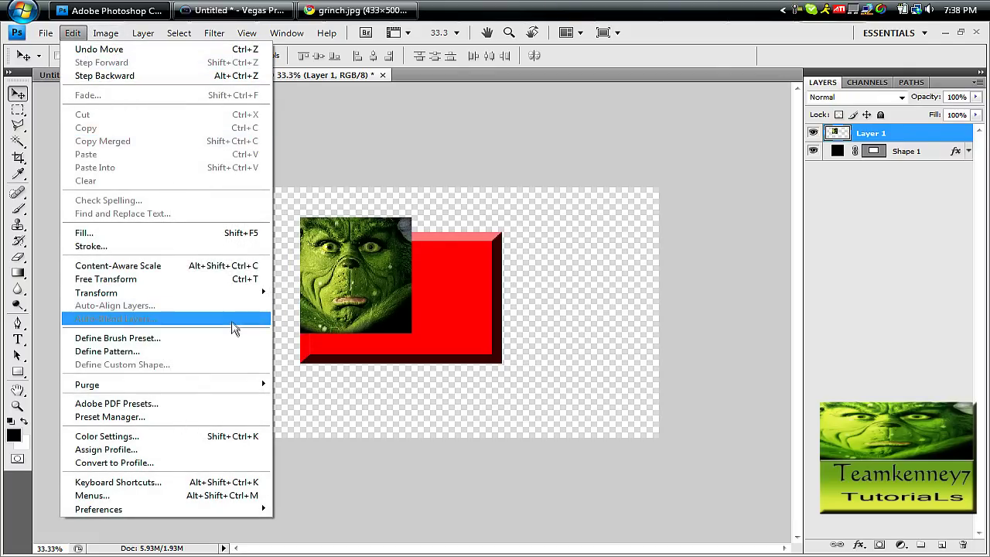
# Scale the Grinch photo to span the red rectangle's upper half and apply the transform.
pyautogui.moveTo(234, 294)
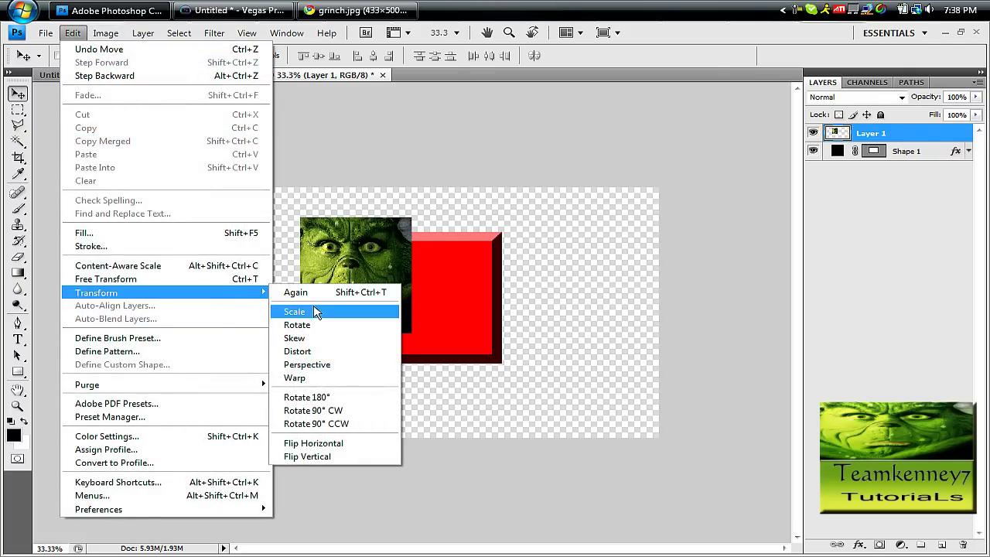
pyautogui.click(313, 305)
pyautogui.moveTo(415, 276); pyautogui.dragTo(496, 276)
pyautogui.moveTo(399, 335); pyautogui.dragTo(398, 308)
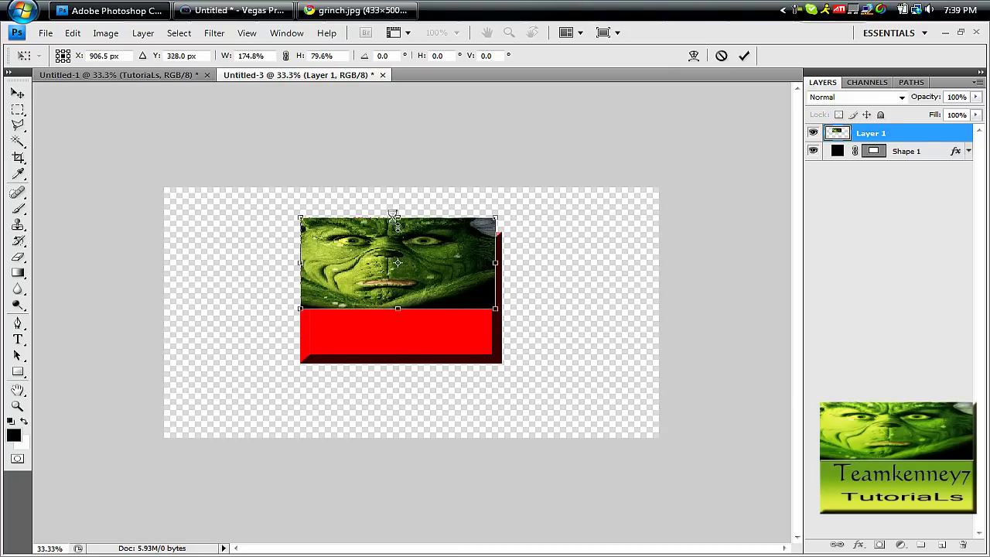
pyautogui.moveTo(395, 216); pyautogui.dragTo(397, 238)
pyautogui.moveTo(497, 272); pyautogui.dragTo(493, 270)
pyautogui.moveTo(397, 232); pyautogui.dragTo(395, 228)
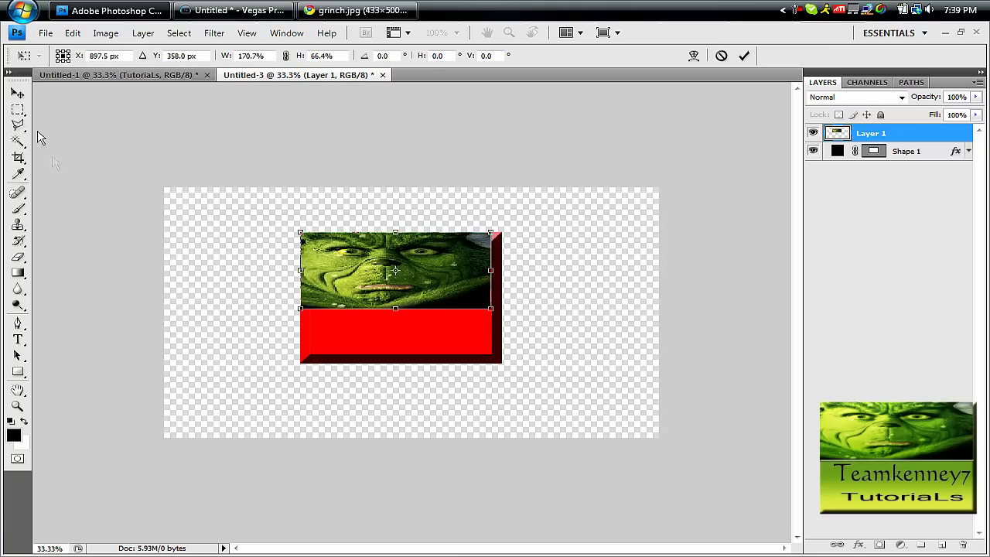
pyautogui.click(17, 93)
pyautogui.click(376, 232)
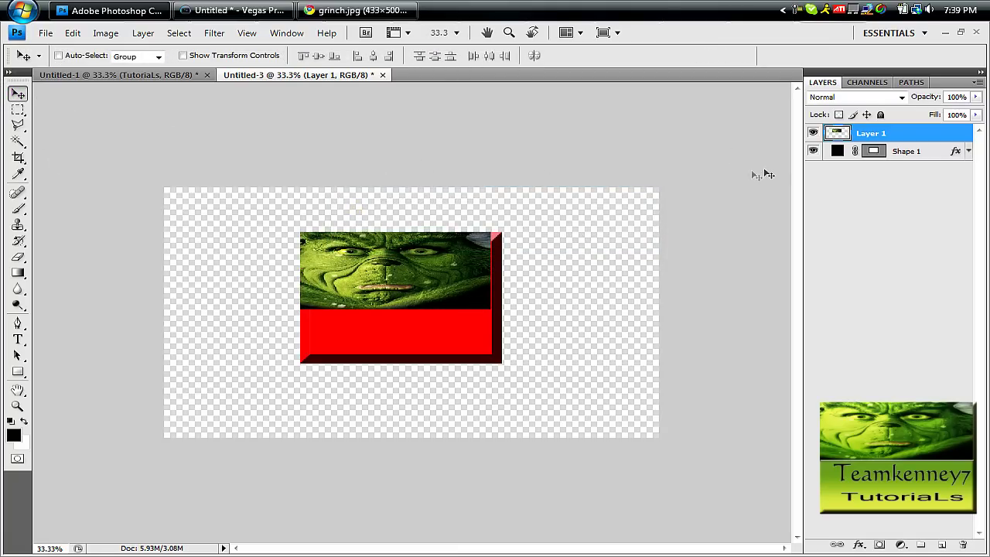
pyautogui.rightClick(912, 155)
# In Shape 1's layer style, turn off the red Color Overlay and enable Gradient Overlay.
pyautogui.click(773, 173)
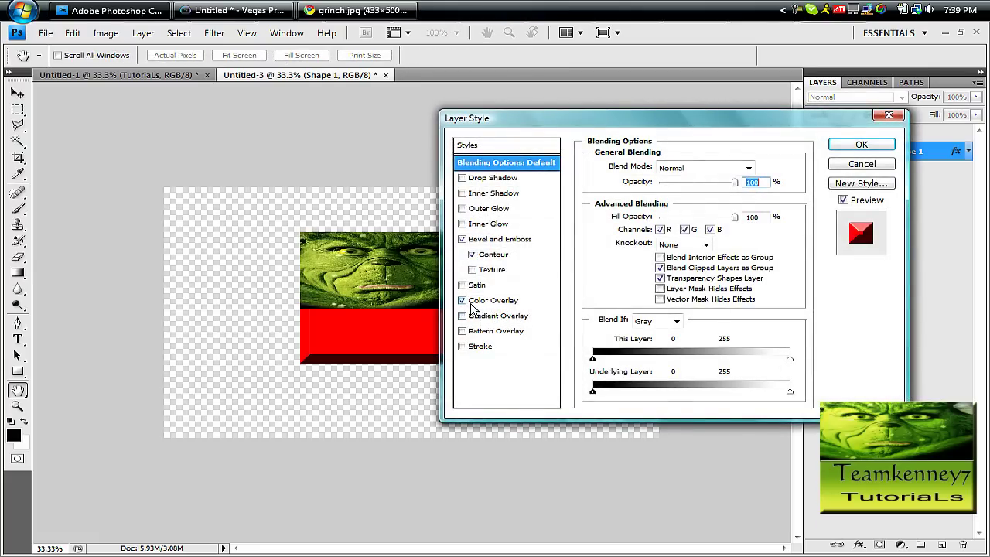
pyautogui.click(464, 301)
pyautogui.click(495, 316)
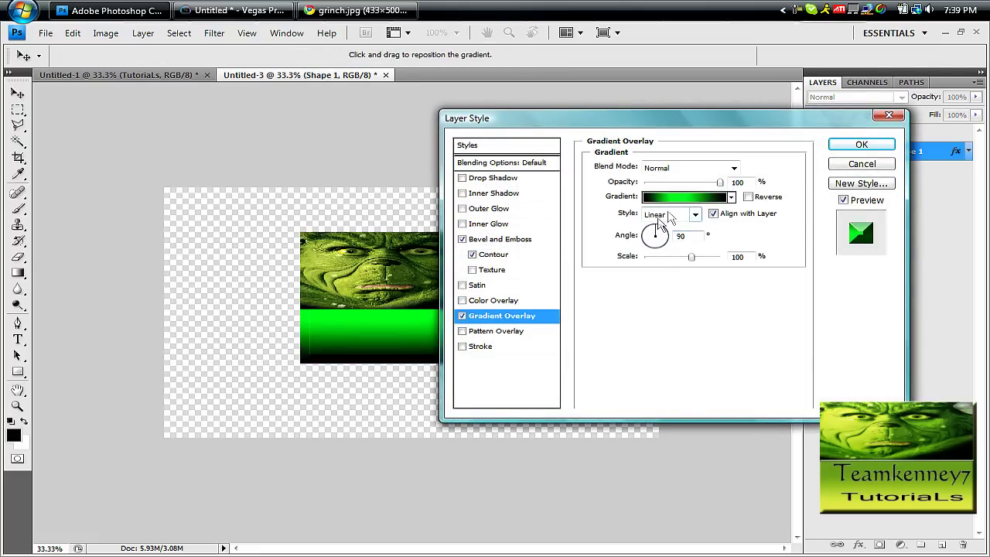
pyautogui.click(670, 198)
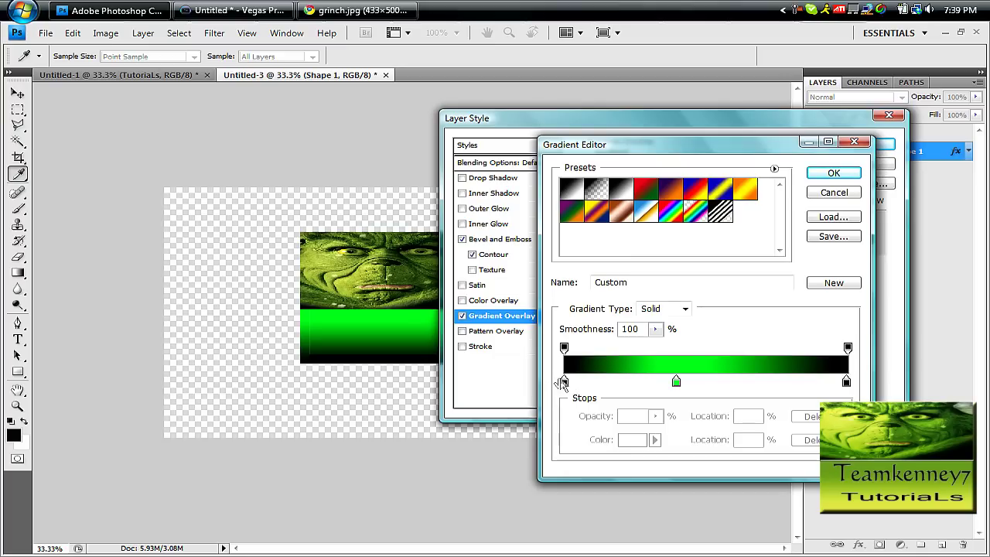
# Make the gradient's left stop white and its middle stop olive sampled from the Grinch photo.
pyautogui.click(563, 381)
pyautogui.click(631, 440)
pyautogui.click(537, 230)
pyautogui.press('Return')
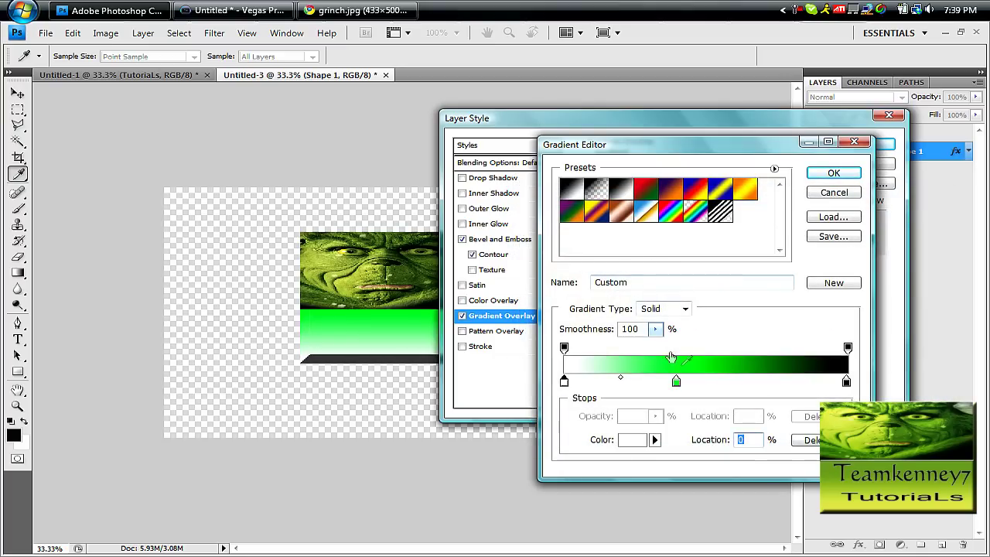
pyautogui.click(676, 381)
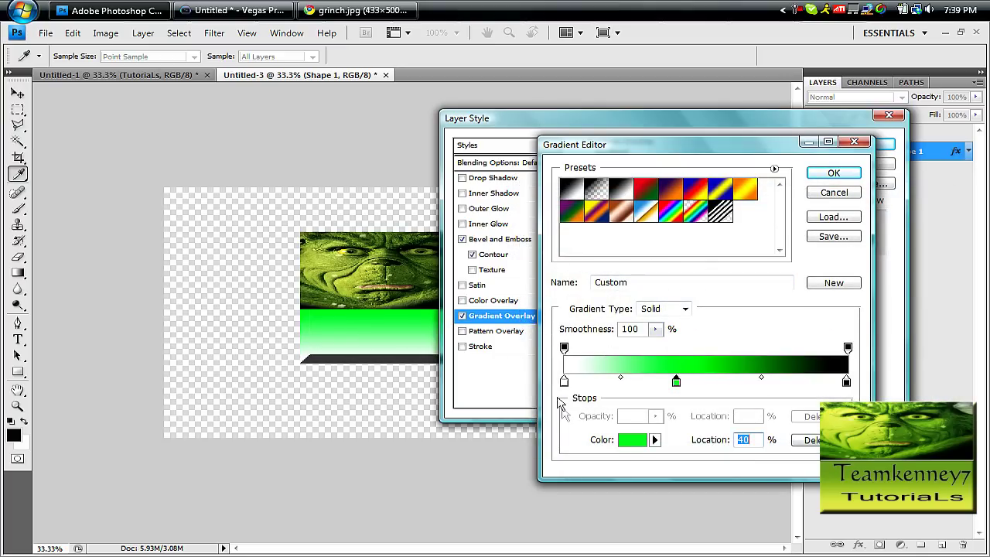
pyautogui.click(632, 440)
pyautogui.click(342, 292)
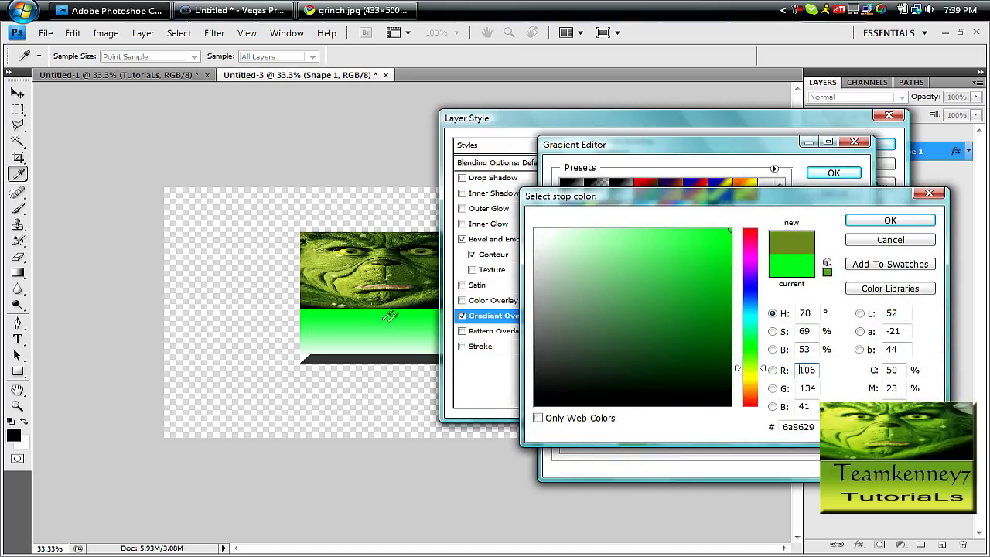
pyautogui.press('Return')
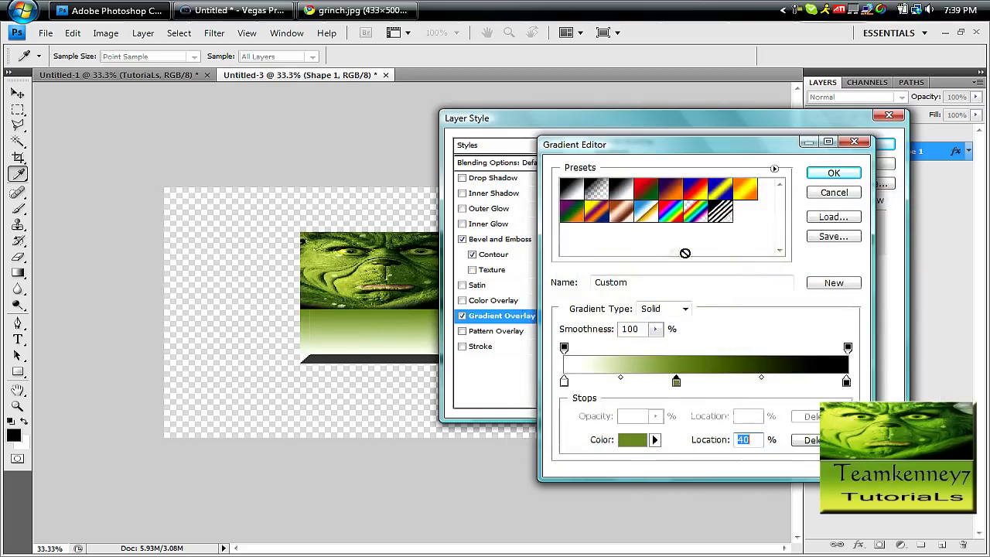
# Set the right stop to black and accept the white-olive-black gradient.
pyautogui.click(847, 382)
pyautogui.click(636, 439)
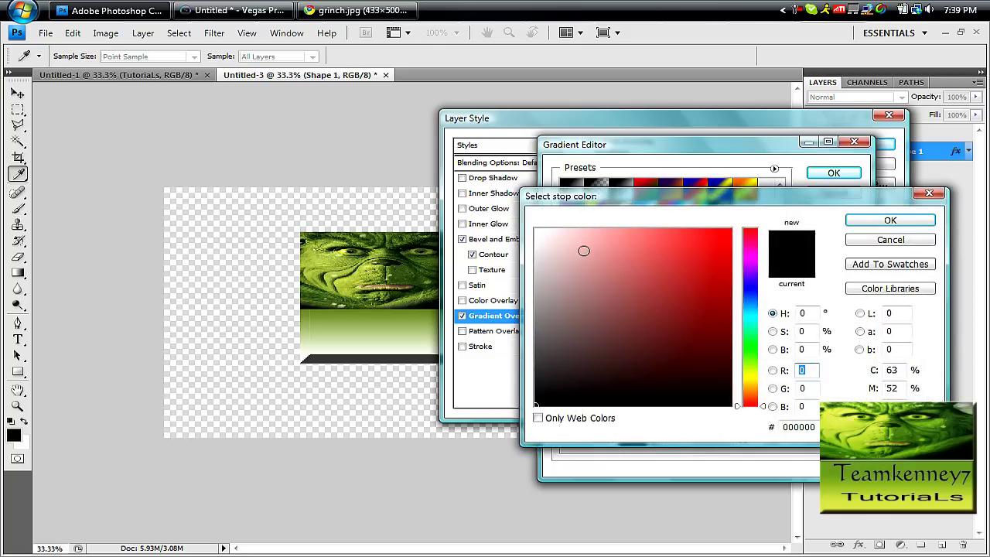
pyautogui.click(540, 232)
pyautogui.press('Return')
pyautogui.press('Return')
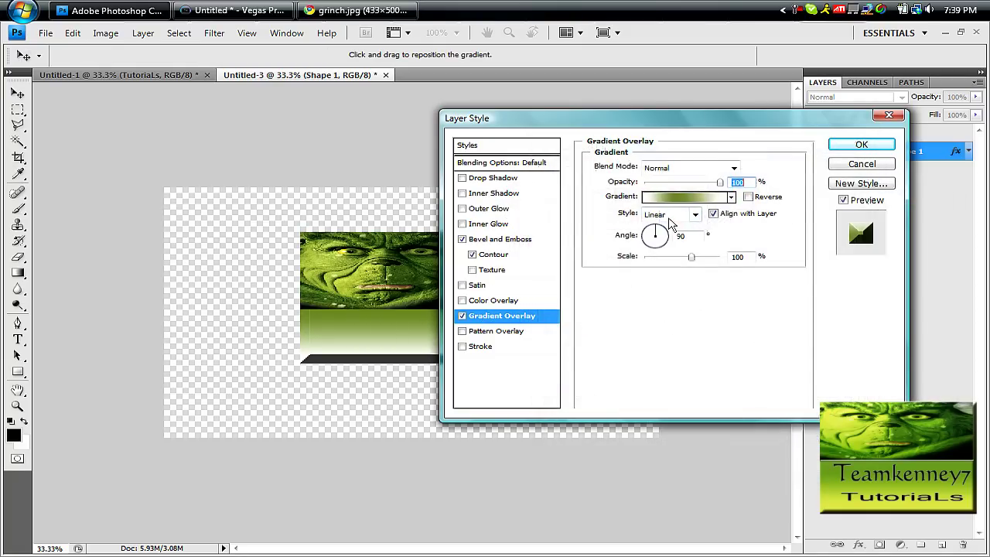
pyautogui.press('Return')
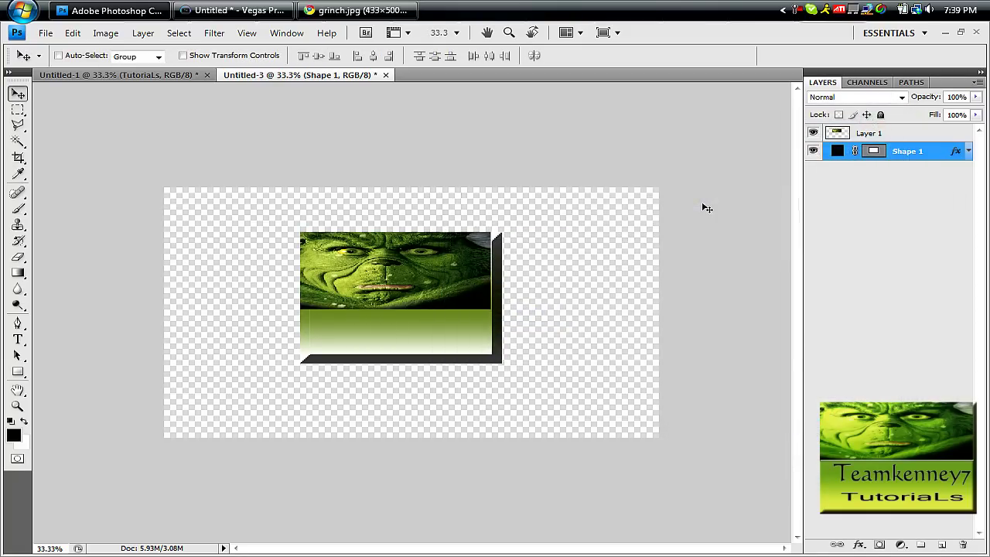
pyautogui.rightClick(872, 136)
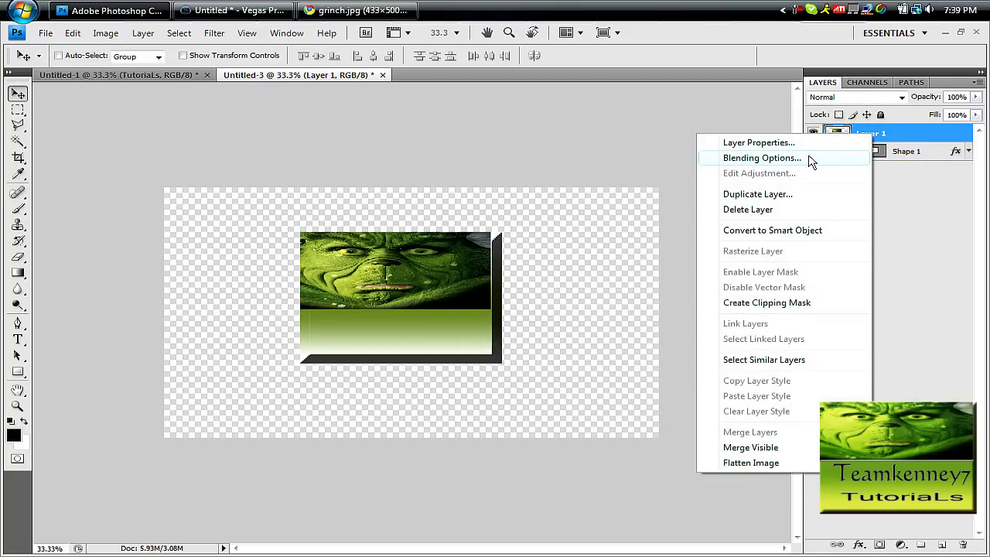
# Set Layer 1's blend mode to Hard Light in its Blending Options.
pyautogui.click(762, 158)
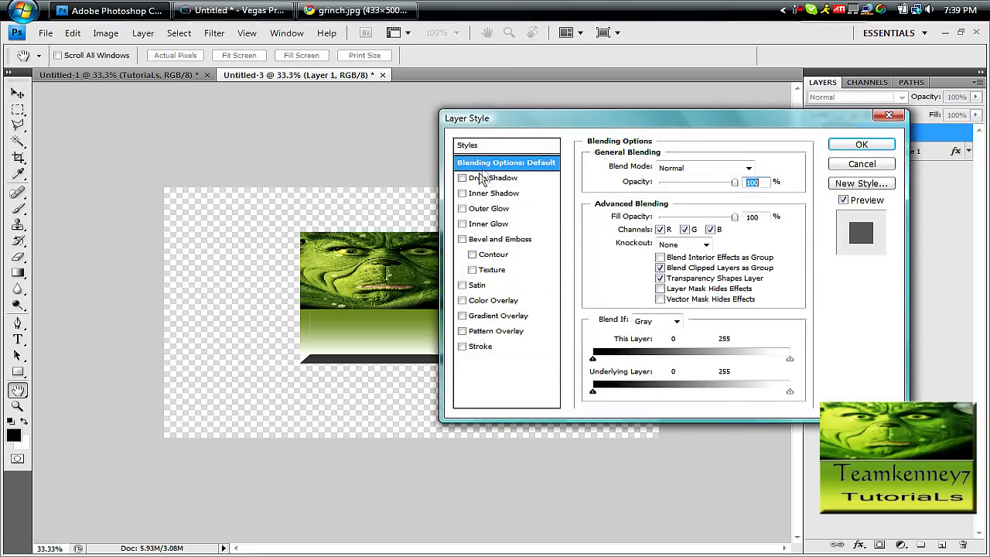
pyautogui.click(711, 175)
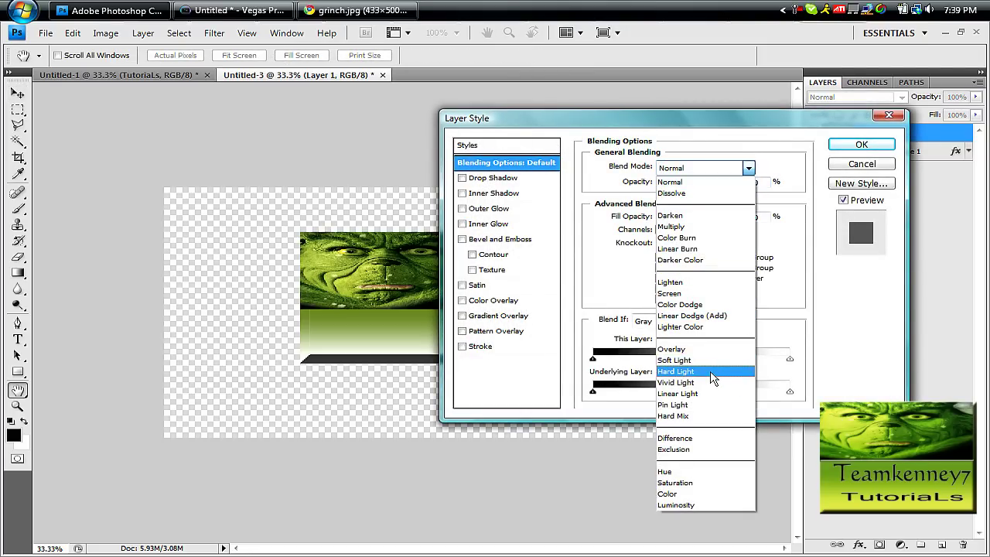
pyautogui.click(676, 371)
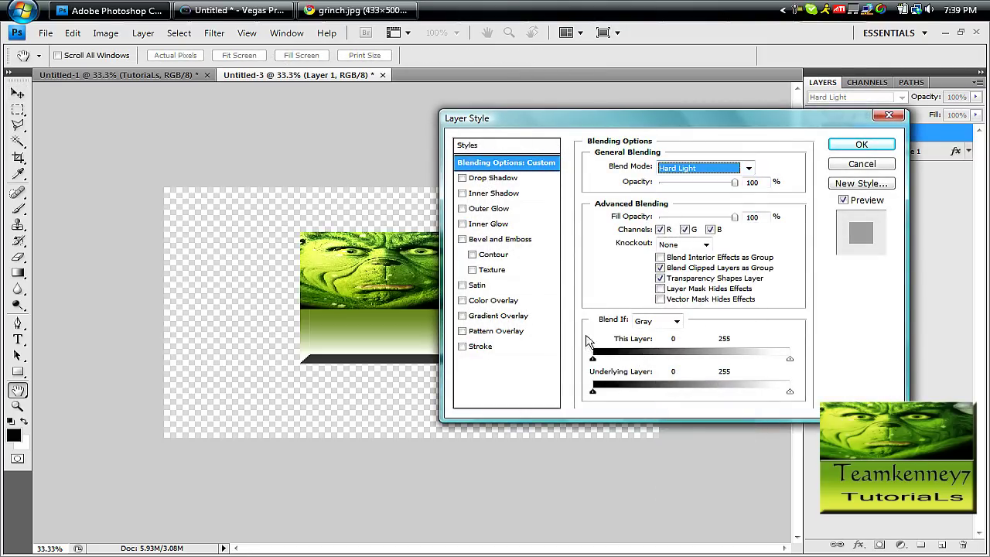
pyautogui.click(862, 145)
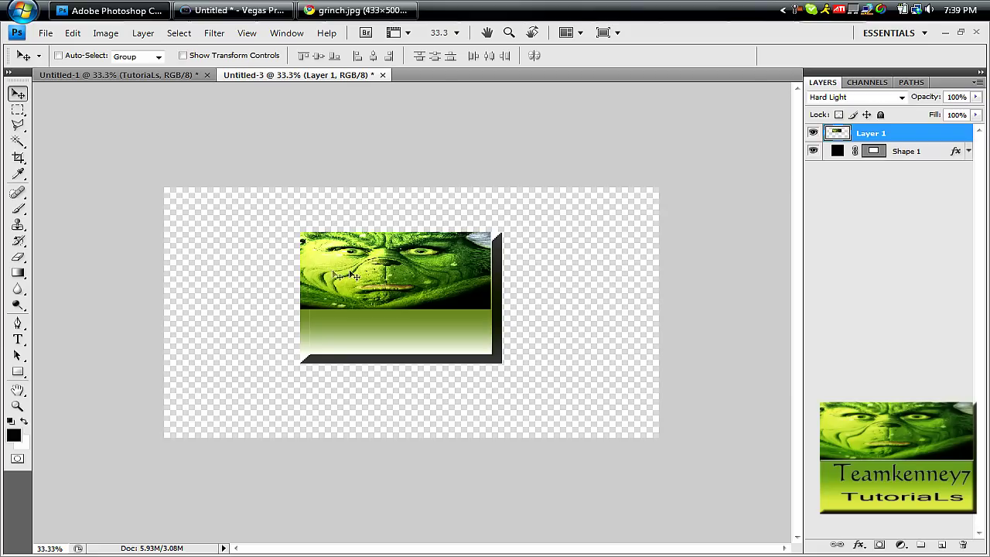
pyautogui.rightClick(887, 152)
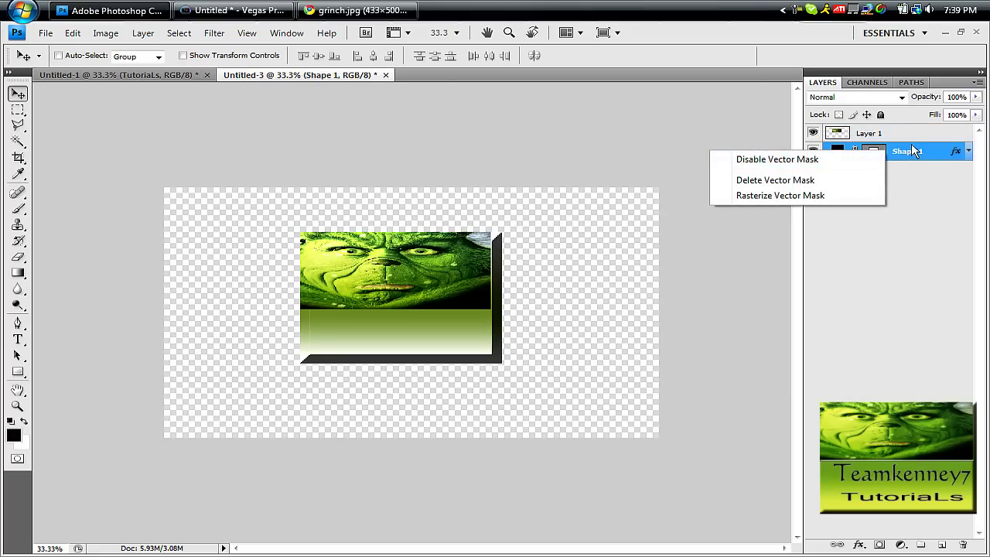
# Reopen Shape 1's layer style, enable Gradient Overlay and bring up the Gradient Editor.
pyautogui.rightClick(911, 149)
pyautogui.click(849, 170)
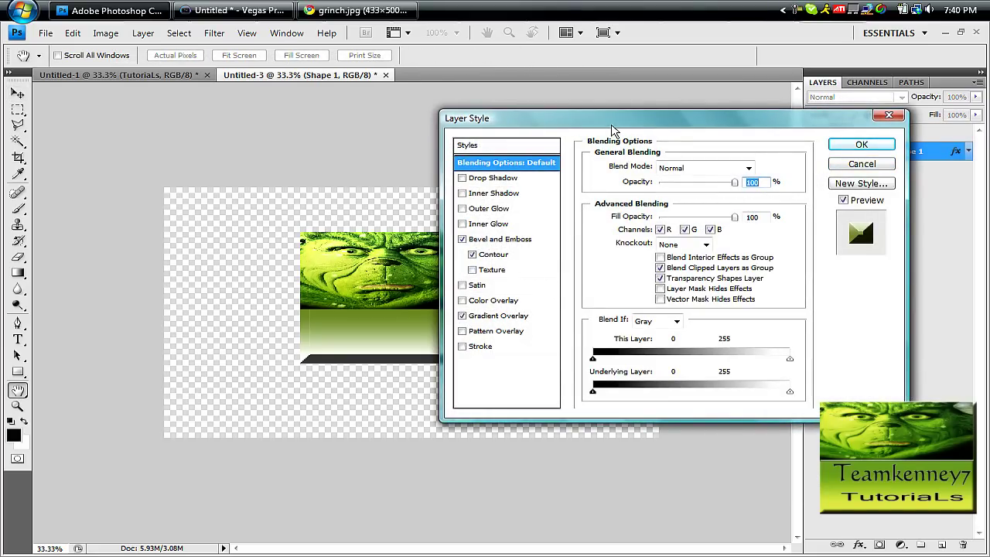
pyautogui.moveTo(611, 129); pyautogui.dragTo(651, 160)
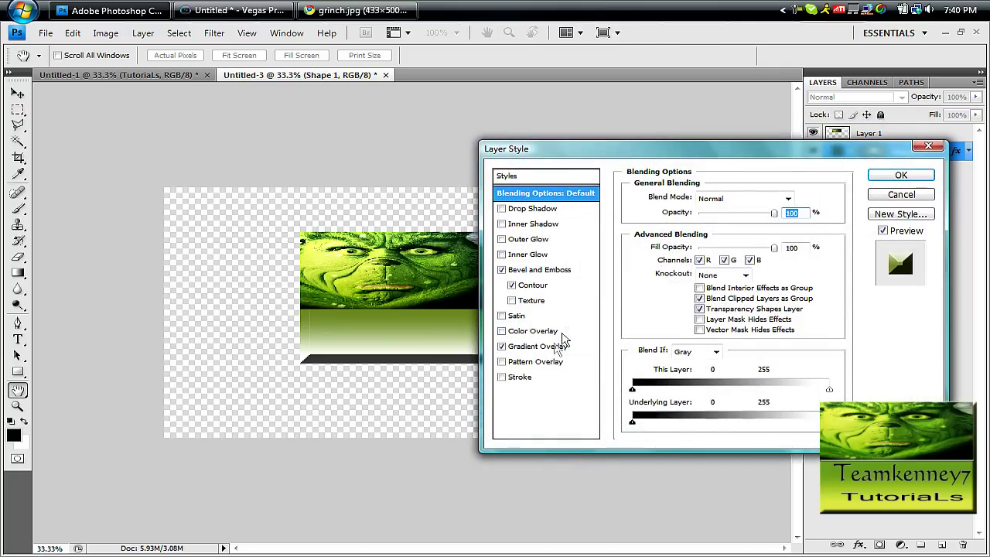
pyautogui.click(558, 346)
pyautogui.click(771, 227)
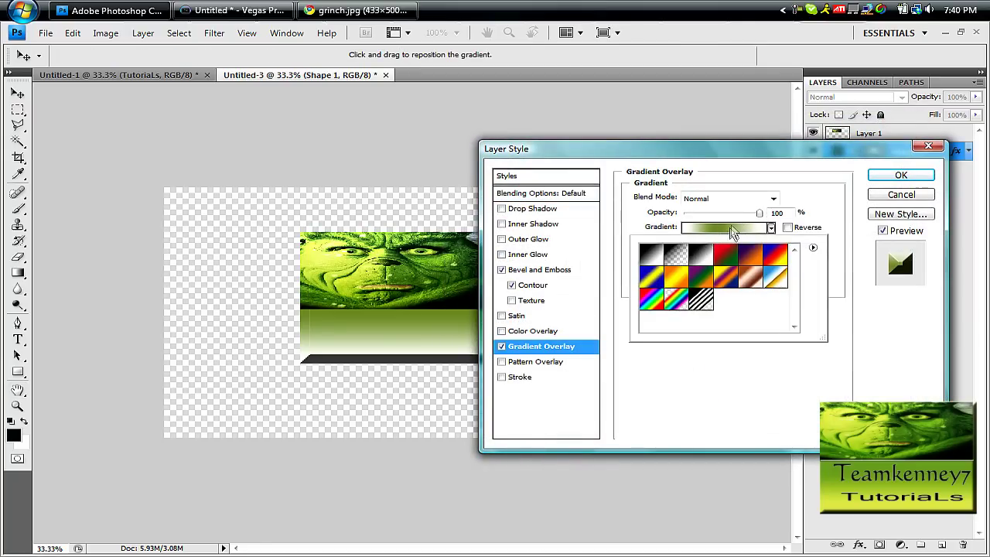
pyautogui.click(732, 232)
# Add a middle stop in pale yellow (dfeb6d) sampled from the Grinch photo and accept.
pyautogui.click(678, 381)
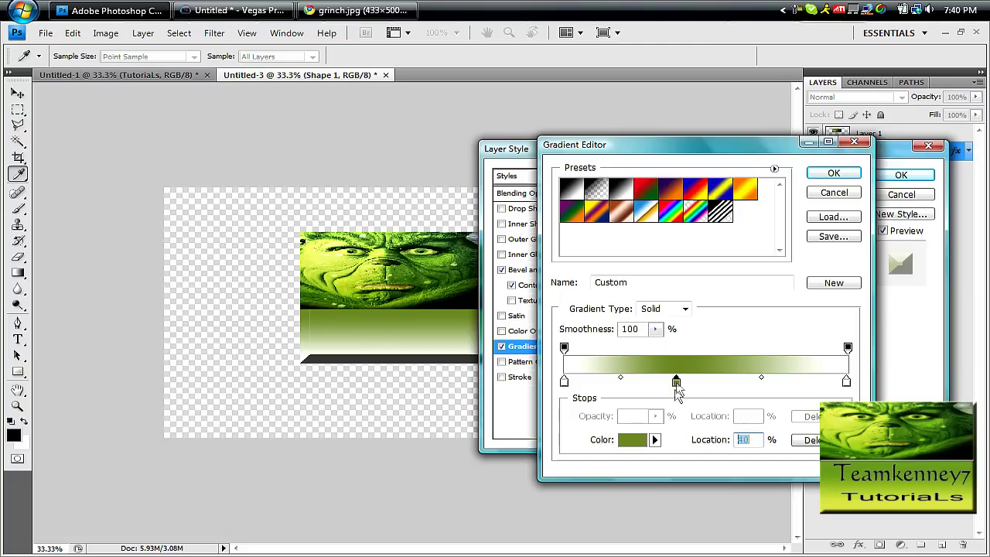
pyautogui.click(632, 439)
pyautogui.moveTo(333, 271); pyautogui.dragTo(413, 274)
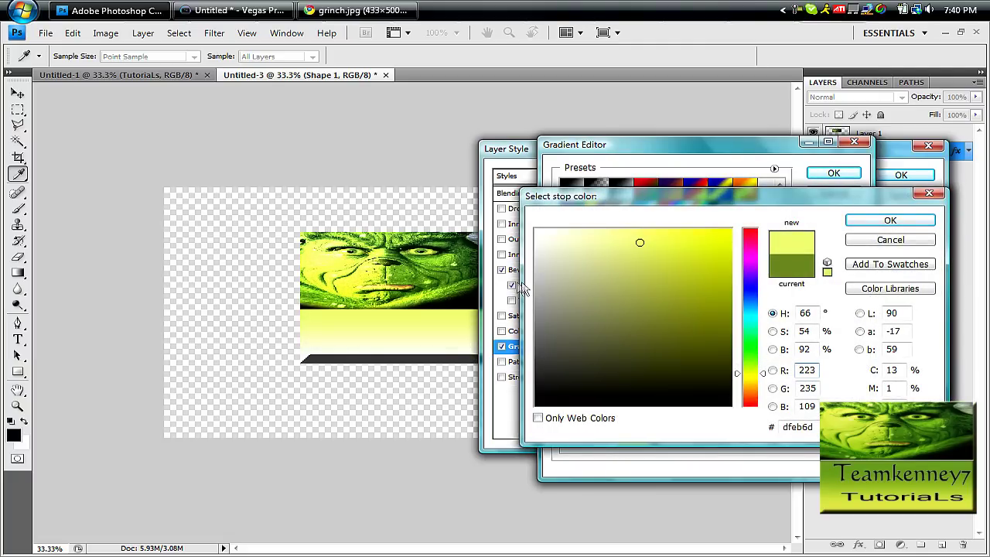
pyautogui.press('Return')
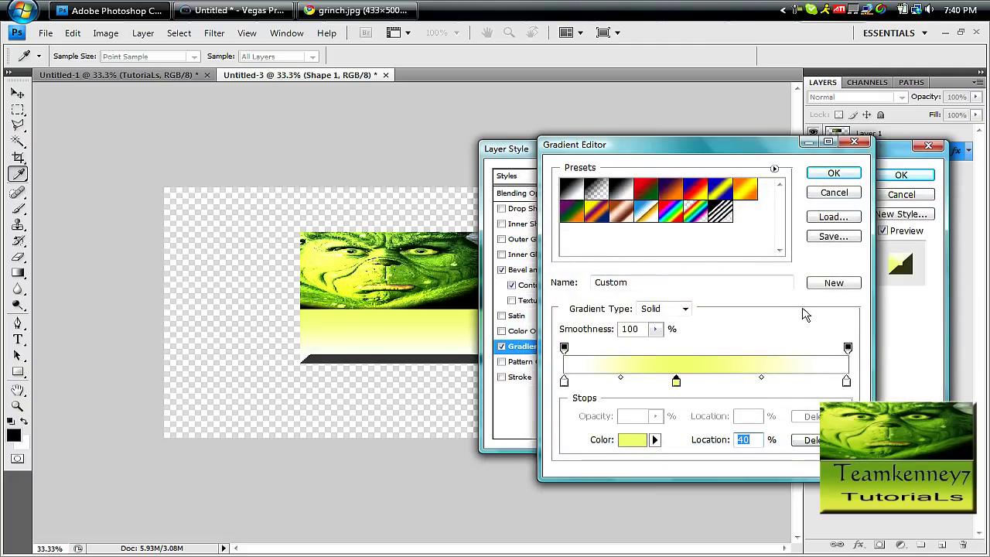
pyautogui.press('Return')
pyautogui.press('Return')
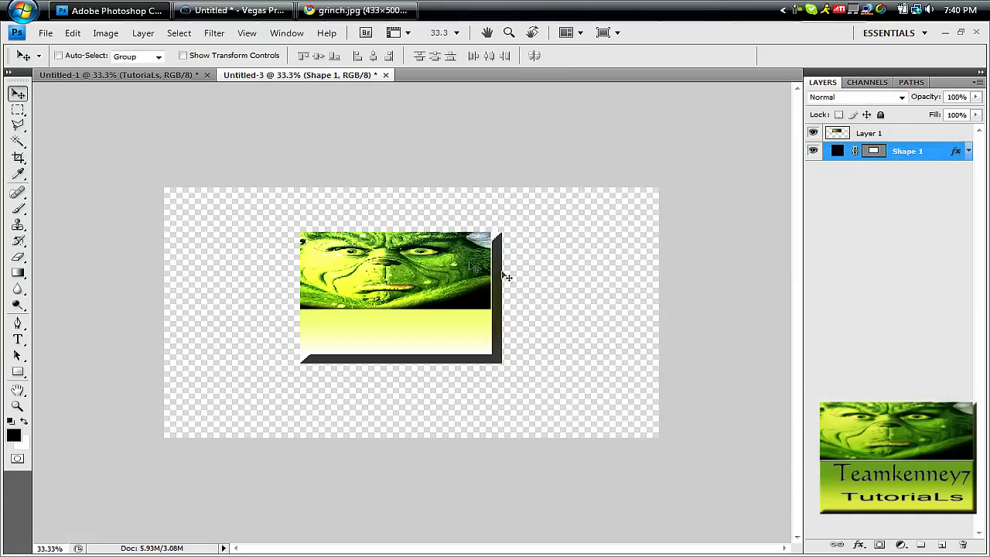
# Erase the Grinch photo's lower edge on Layer 1 with the Eraser.
pyautogui.click(18, 256)
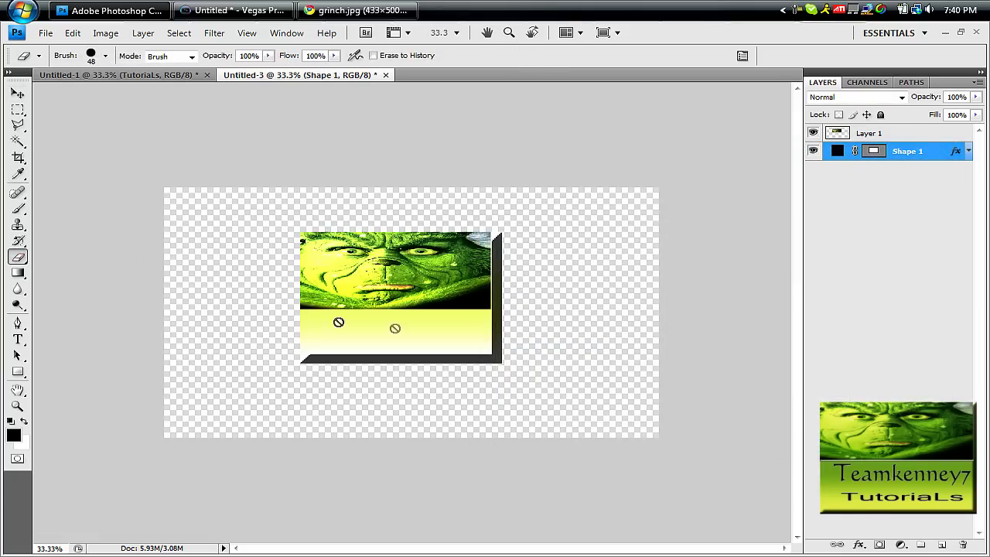
pyautogui.click(857, 137)
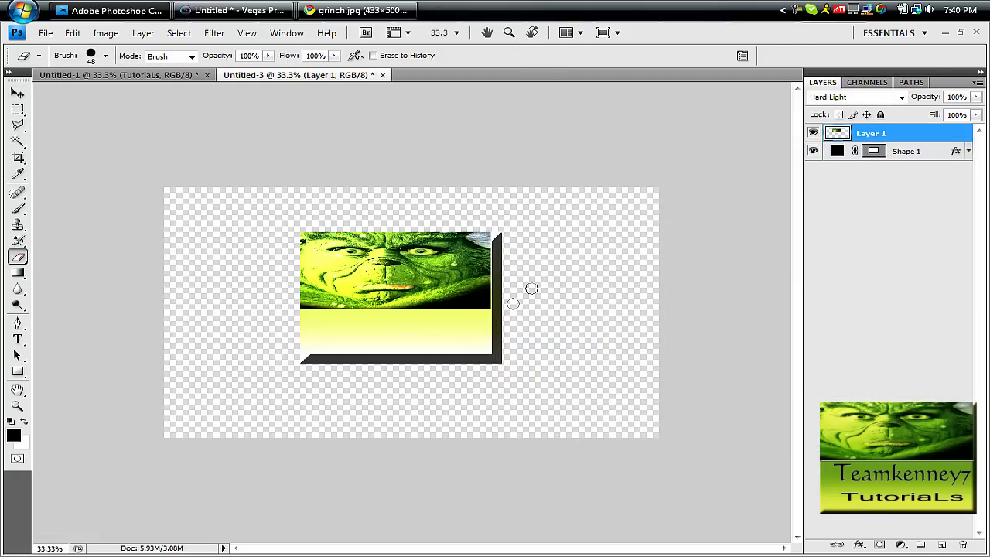
pyautogui.moveTo(462, 309)
pyautogui.mouseDown()
pyautogui.moveTo(490, 296)
pyautogui.moveTo(425, 310)
pyautogui.moveTo(496, 279)
pyautogui.moveTo(489, 316)
pyautogui.moveTo(410, 310)
pyautogui.mouseUp()
# Draw a feathered rectangular selection across the photo's lower band, then deselect it.
pyautogui.click(18, 109)
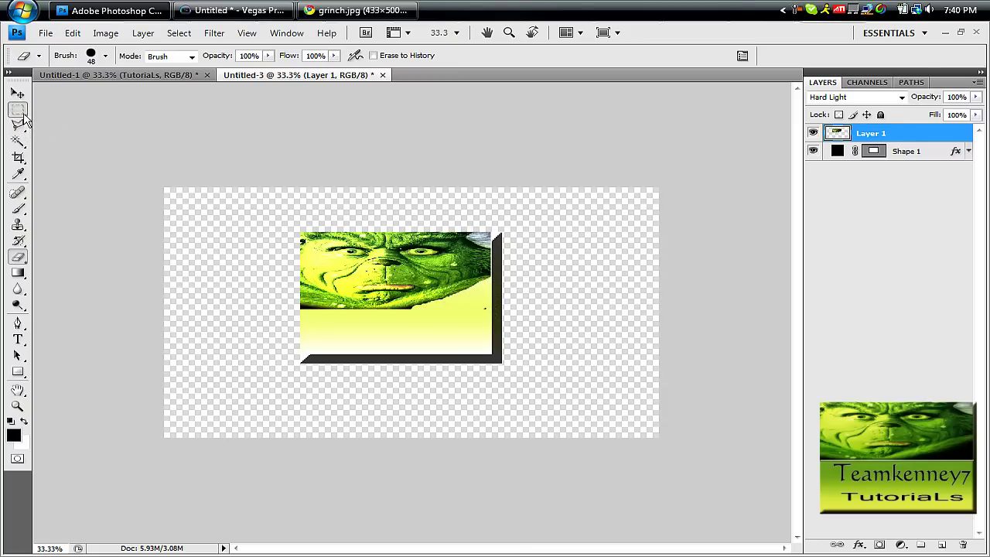
pyautogui.moveTo(483, 330); pyautogui.dragTo(291, 291)
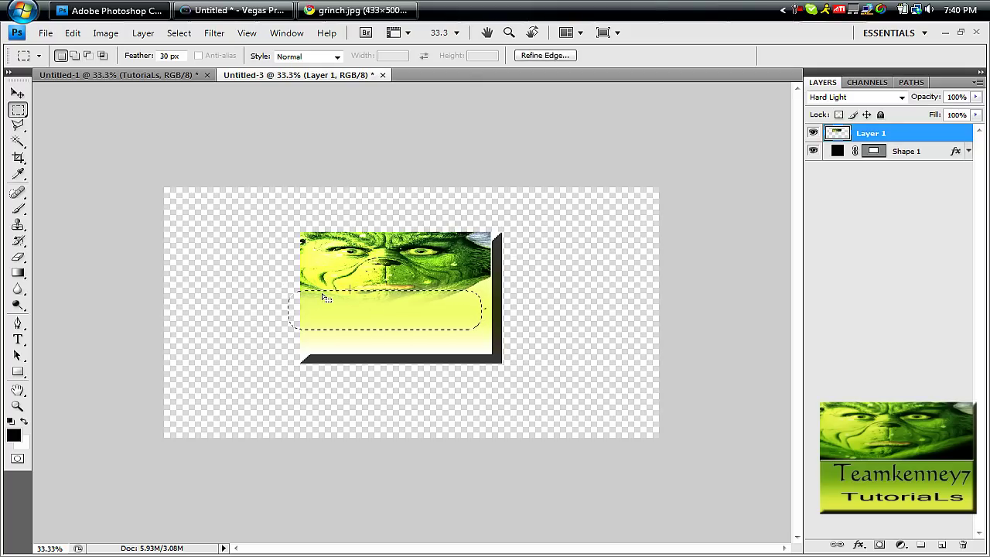
pyautogui.rightClick(364, 304)
pyautogui.click(410, 52)
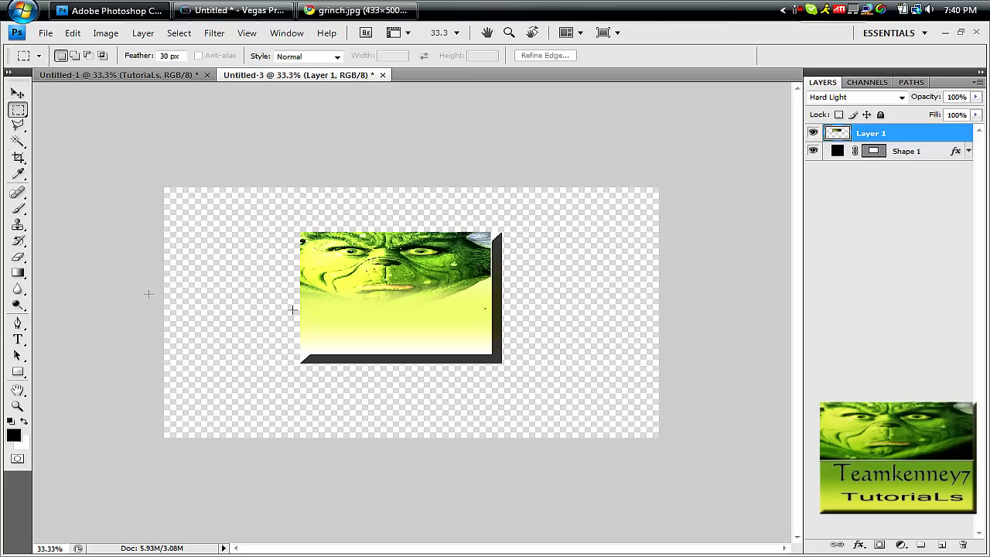
pyautogui.click(18, 342)
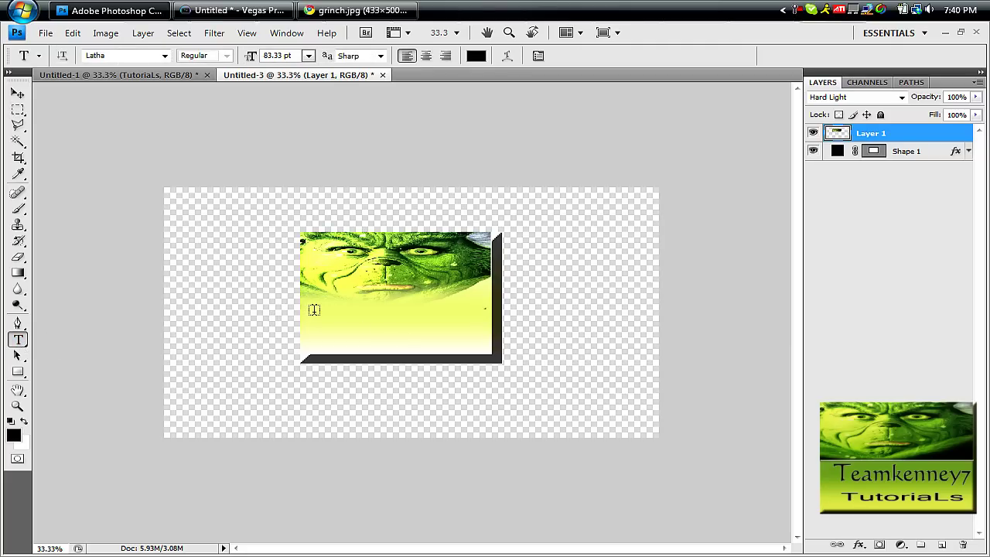
# Type 'Teamkenney7' on the yellow band and format it as 72 pt MAKEMEALPHA.
pyautogui.click(314, 311)
pyautogui.write('Tea')
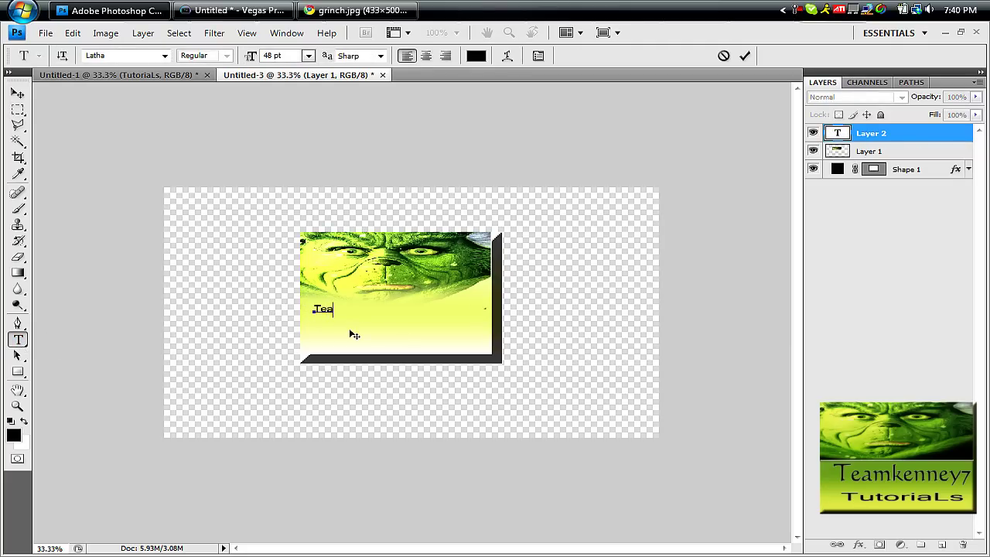
pyautogui.write('mkenney7')
pyautogui.moveTo(390, 311); pyautogui.dragTo(301, 311)
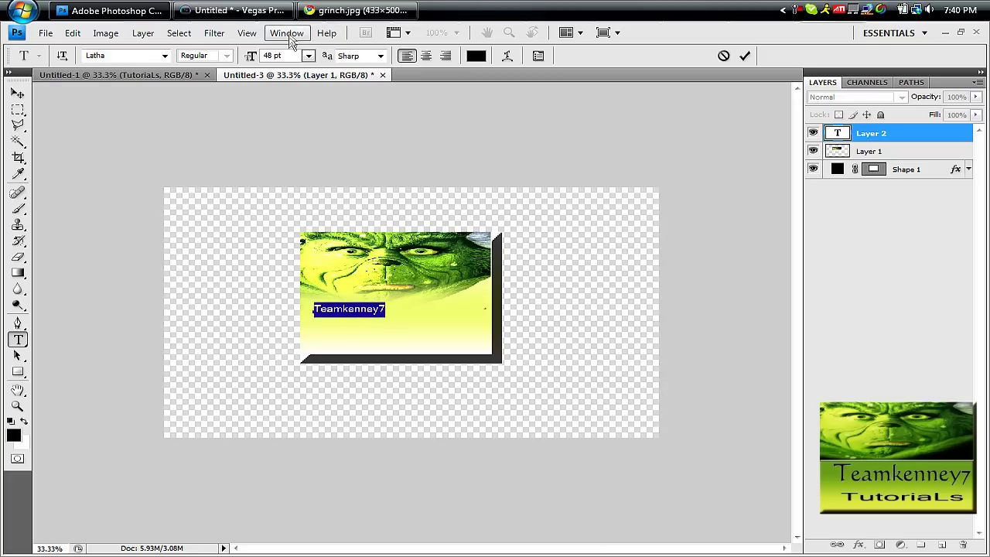
pyautogui.click(308, 56)
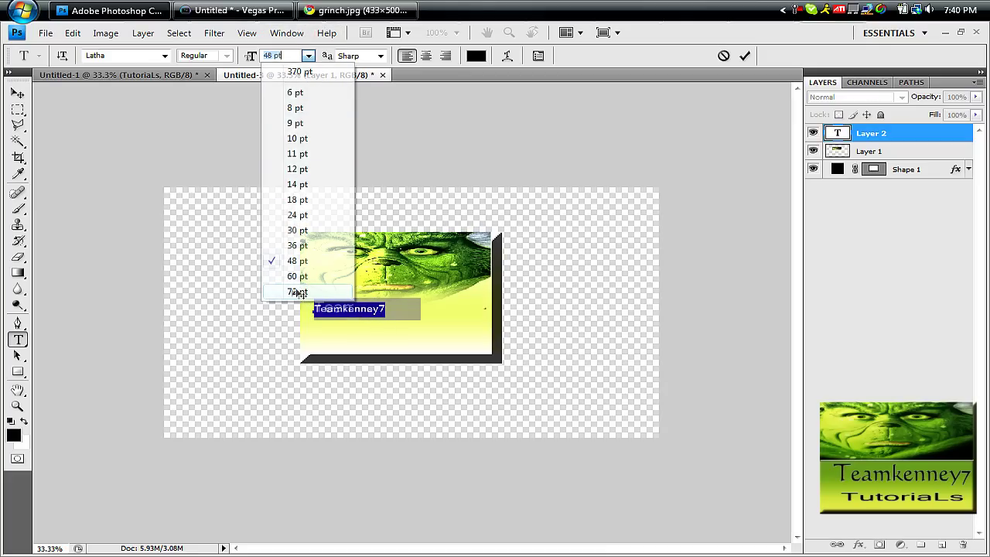
pyautogui.click(303, 290)
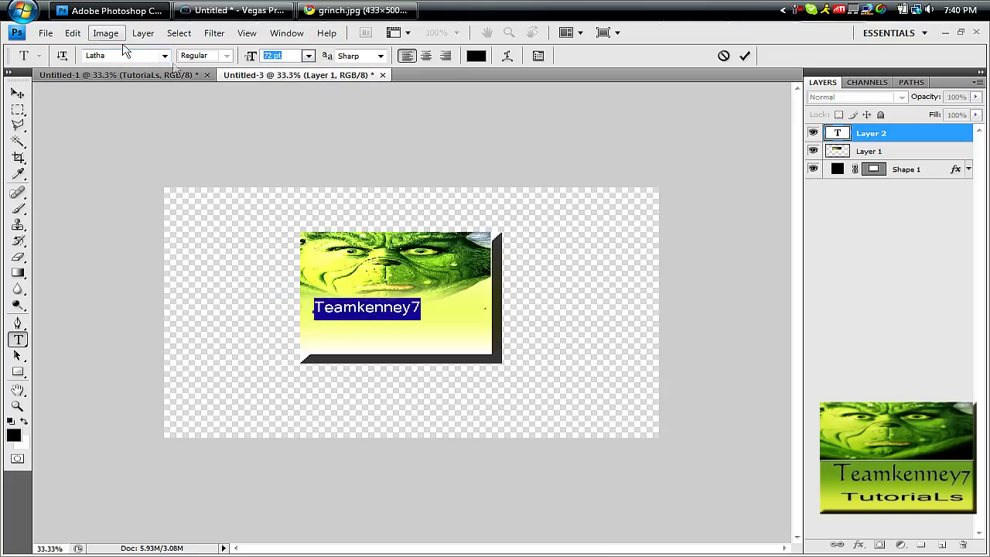
pyautogui.click(165, 56)
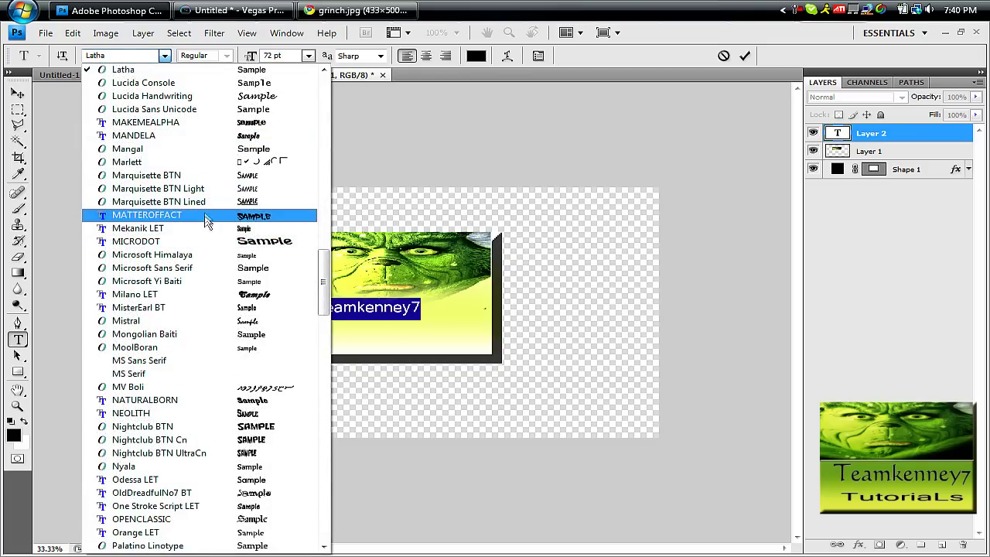
pyautogui.click(212, 123)
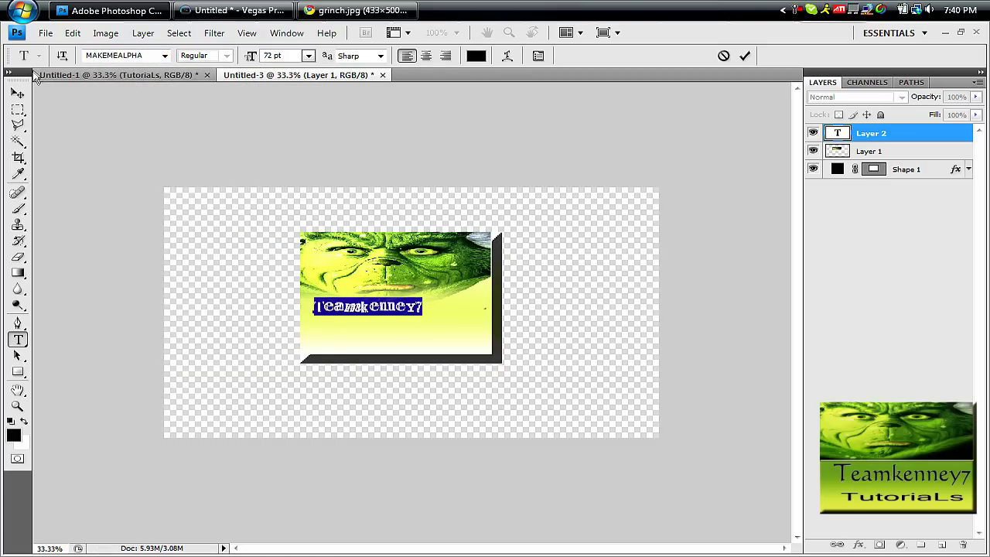
pyautogui.click(17, 90)
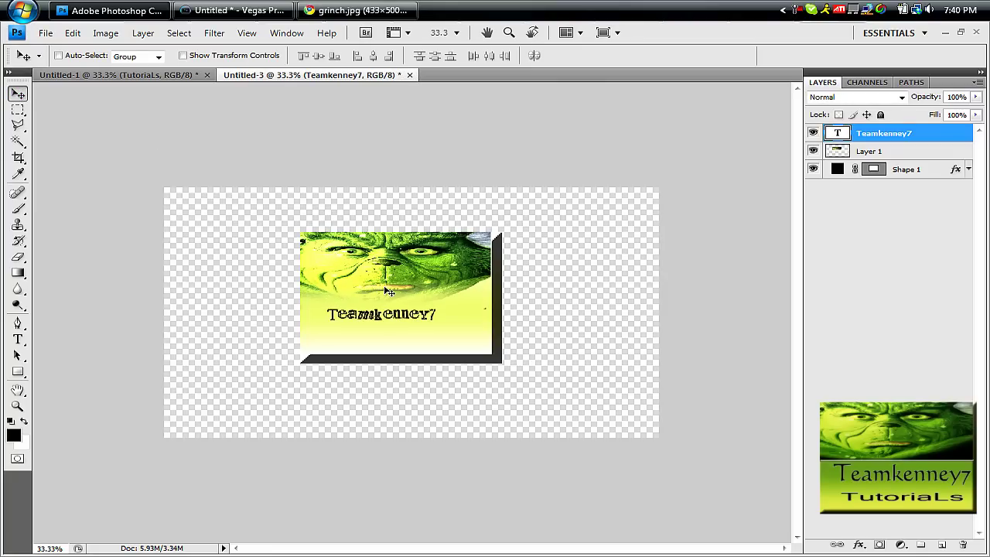
# In Vegas Pro, cancel the missing test.png file warning, then switch between Vegas Pro and Photoshop.
pyautogui.click(213, 10)
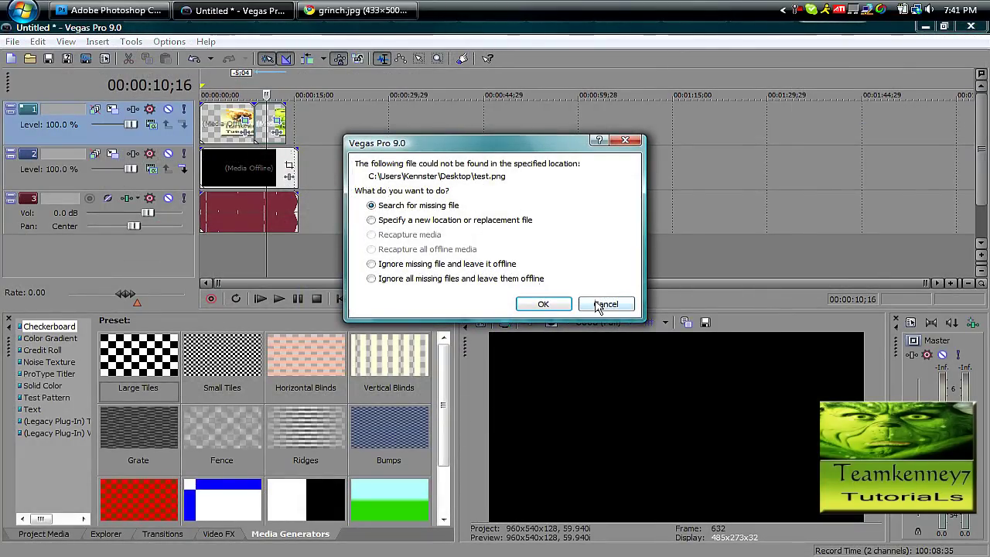
pyautogui.click(599, 303)
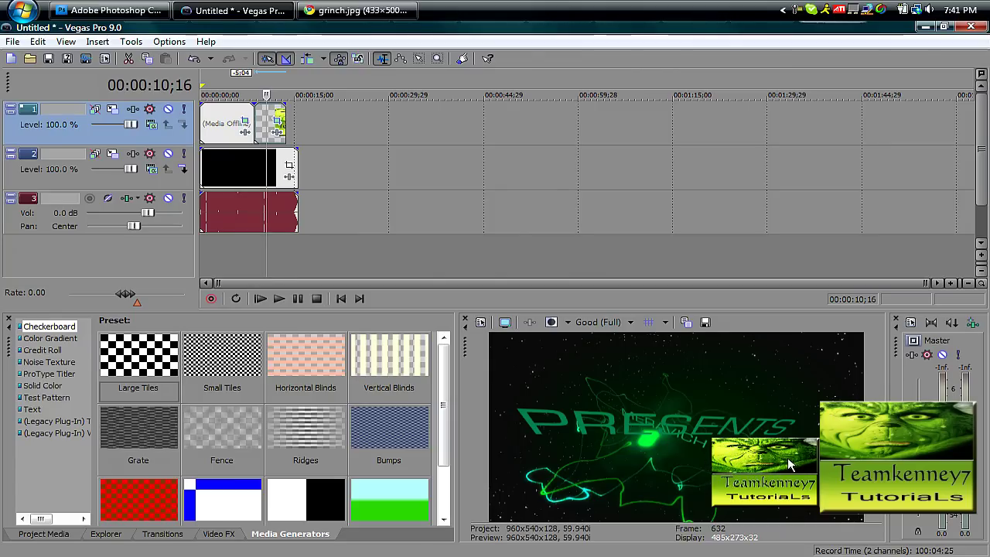
pyautogui.click(236, 10)
pyautogui.click(236, 10)
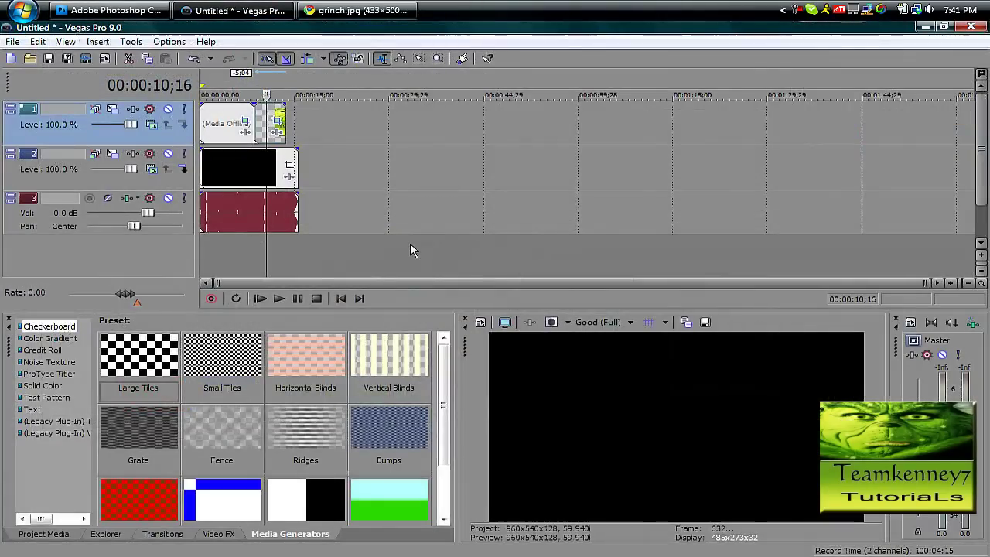
pyautogui.click(236, 10)
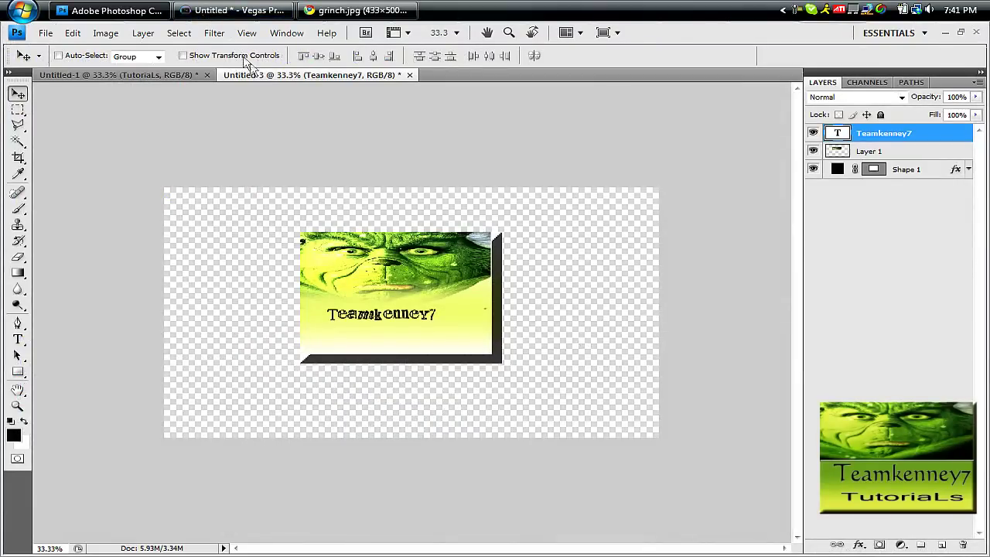